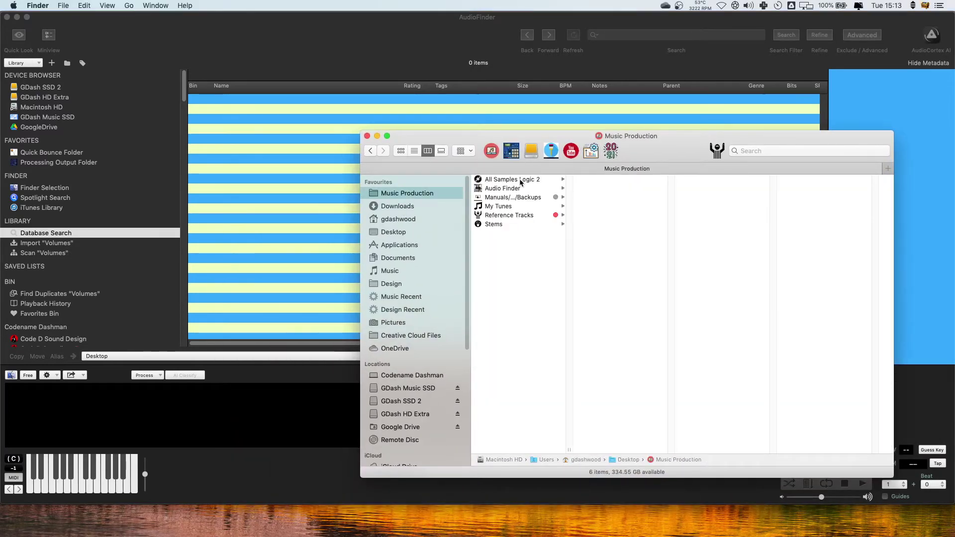
Step: Drag the Akai folder from All Music Sorted into AudioFinder's Device Browser, showing Elements of House and UK Dance
{"action": "left_click", "coordinate": [615, 181]}
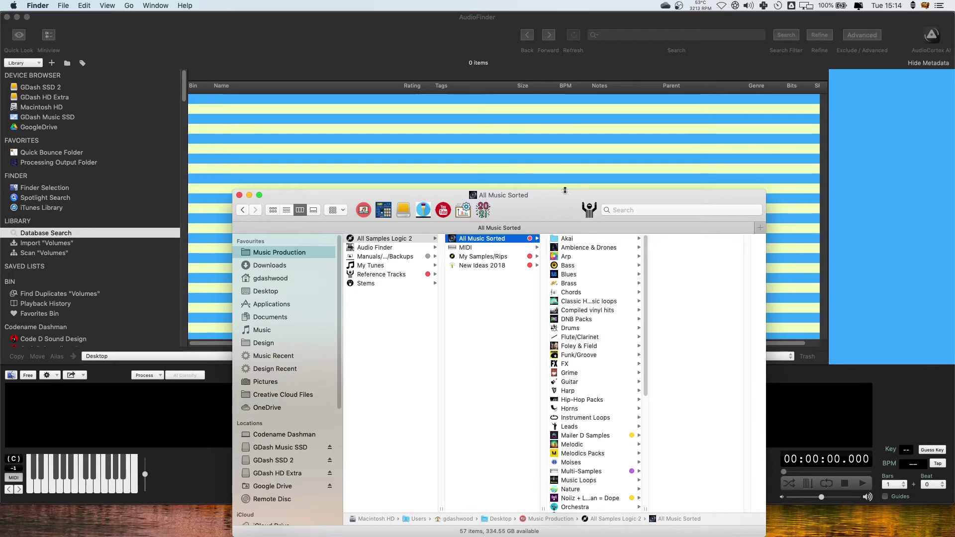
{"action": "left_click_drag", "start_coordinate": [571, 242], "coordinate": [43, 78]}
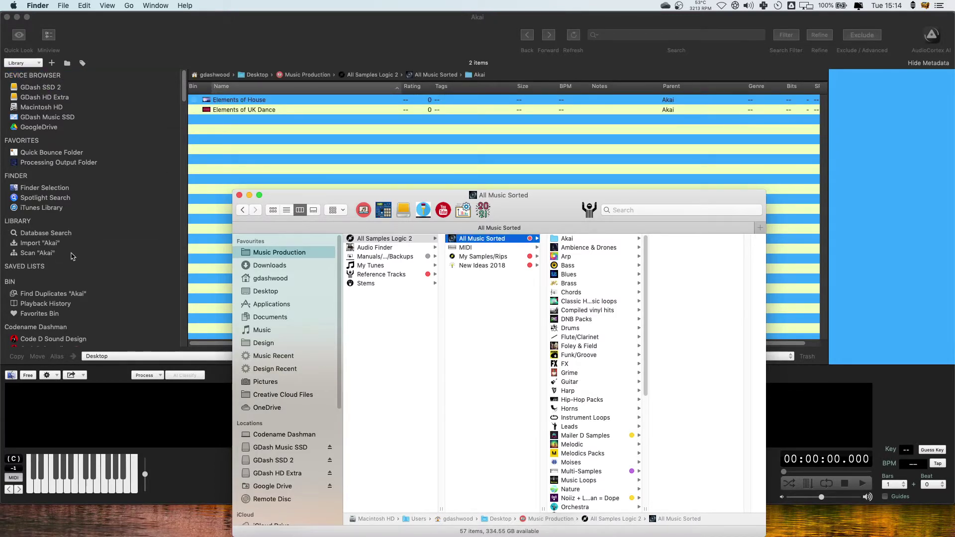
{"action": "left_click", "coordinate": [39, 255]}
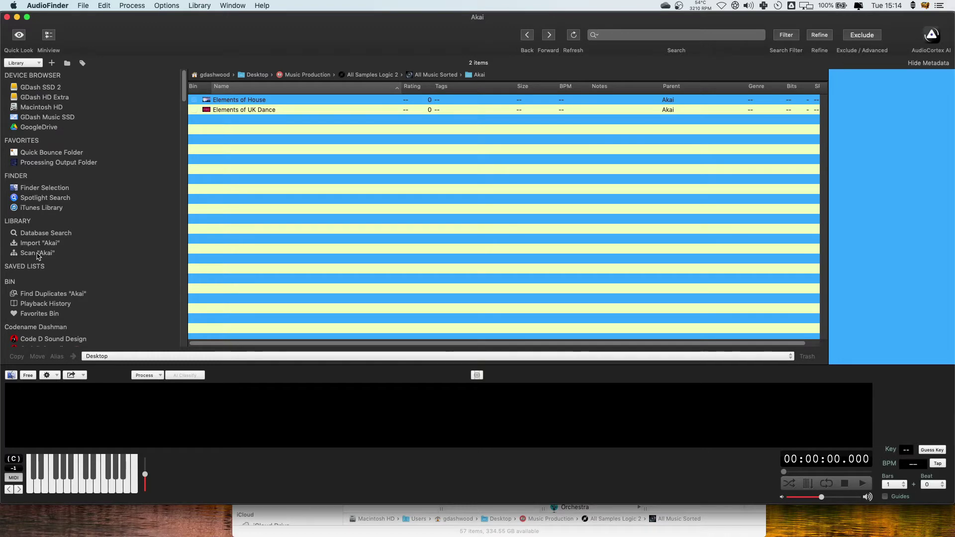
Step: Scan the Akai folder in AudioFinder and scroll through its 1235 samples
{"action": "left_click", "coordinate": [38, 253]}
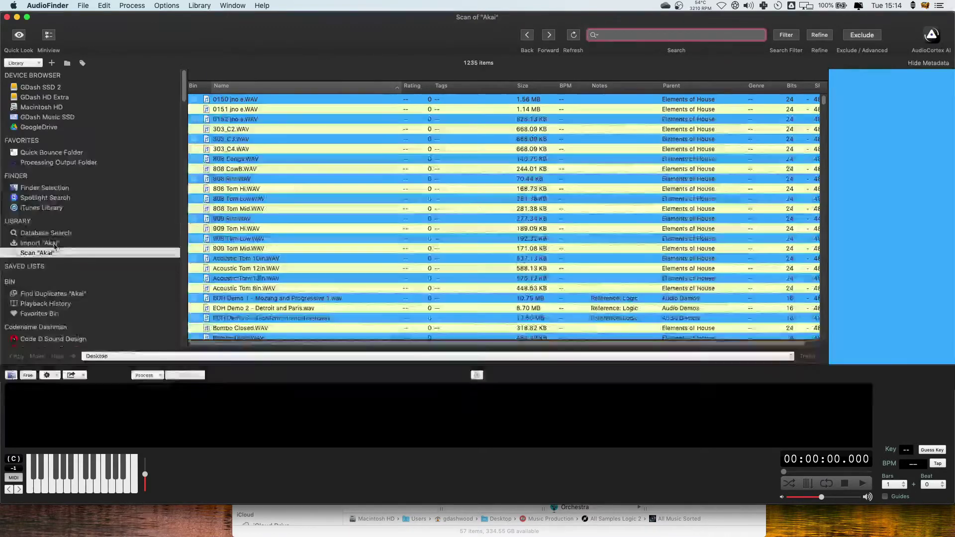
{"action": "scroll", "coordinate": [498, 199], "scroll_direction": "down", "scroll_amount": 5}
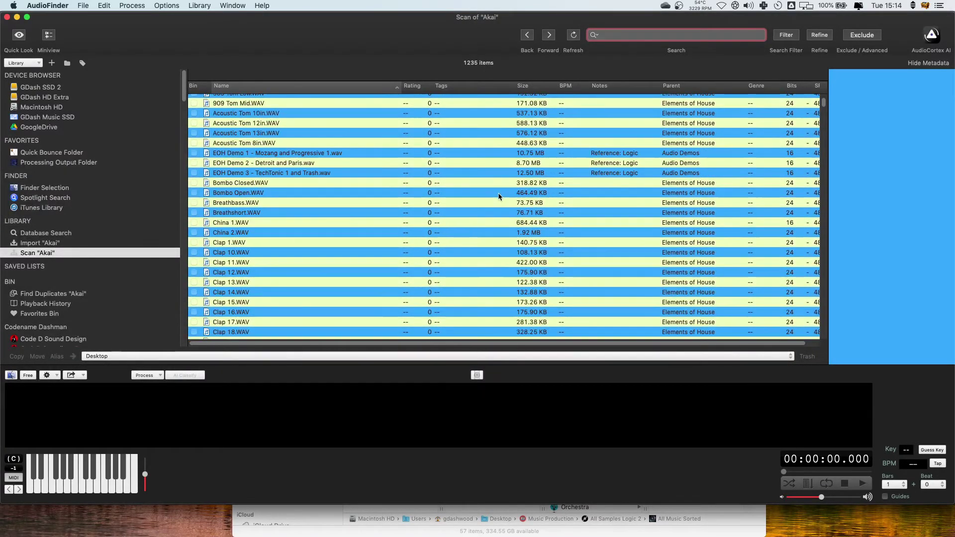
{"action": "scroll", "coordinate": [499, 196], "scroll_direction": "down", "scroll_amount": 15}
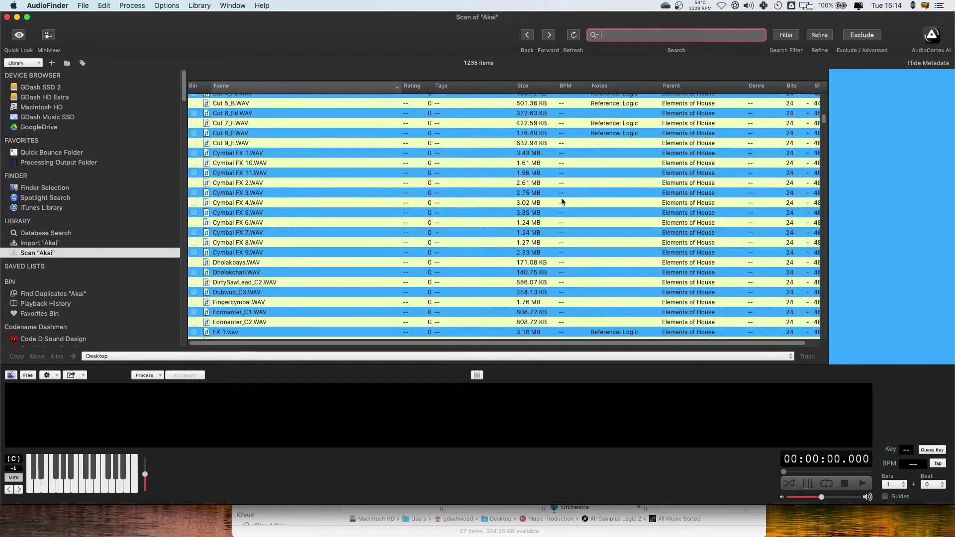
{"action": "scroll", "coordinate": [562, 201], "scroll_direction": "down", "scroll_amount": 15}
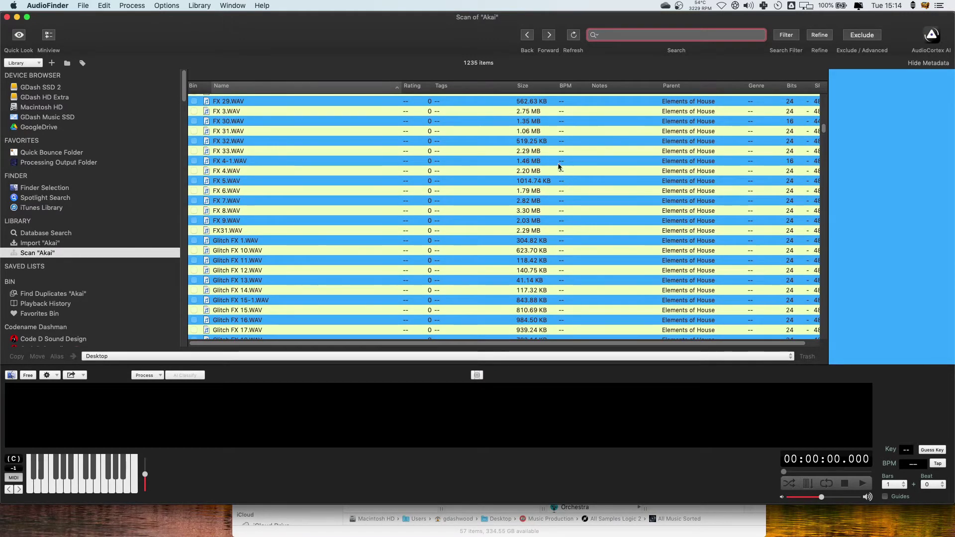
{"action": "scroll", "coordinate": [559, 167], "scroll_direction": "down", "scroll_amount": 15}
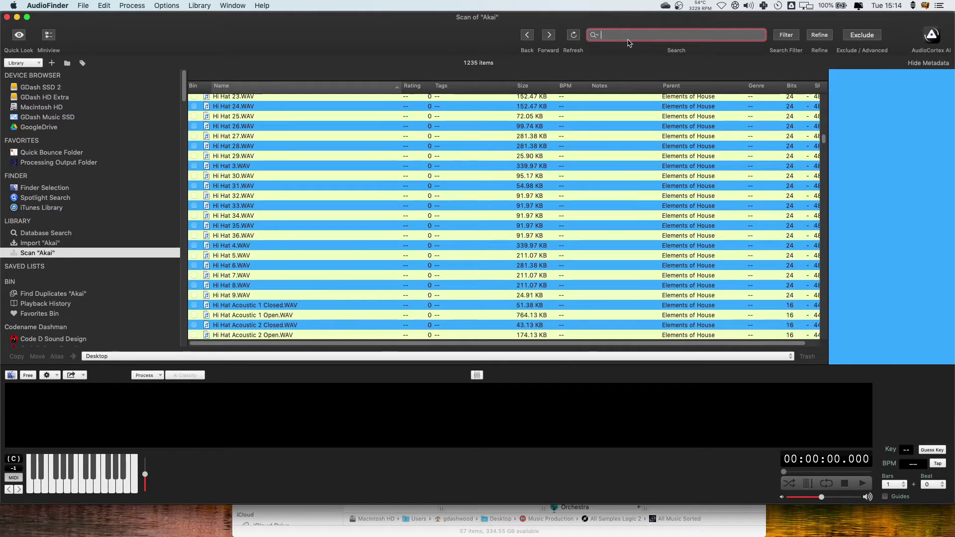
Step: Search for 'kick' to narrow results to 167 samples and select Kick 13–19
{"action": "type", "text": "ick"}
{"action": "key", "text": "Return"}
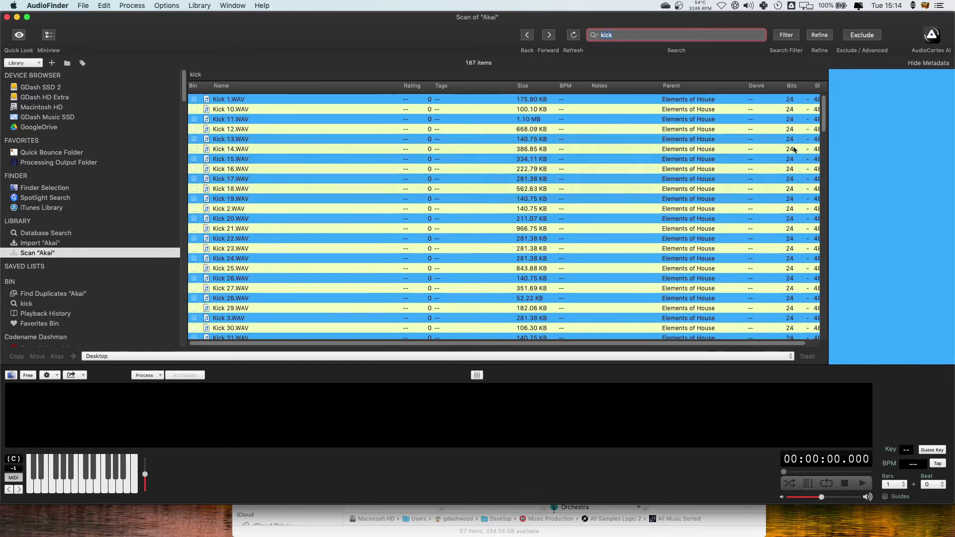
{"action": "left_click_drag", "start_coordinate": [332, 139], "coordinate": [365, 199]}
{"action": "scroll", "coordinate": [125, 205], "scroll_direction": "down", "scroll_amount": 10}
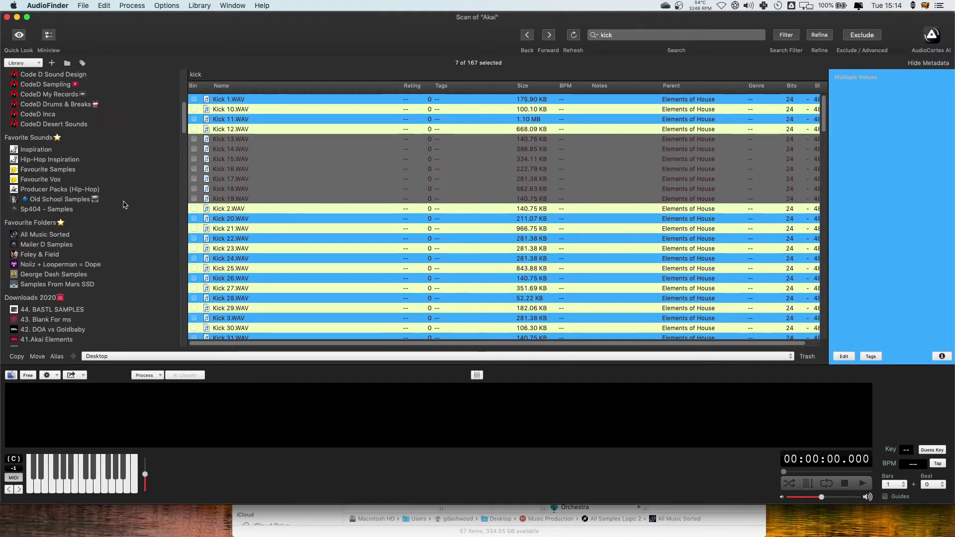
{"action": "scroll", "coordinate": [67, 221], "scroll_direction": "up", "scroll_amount": 10}
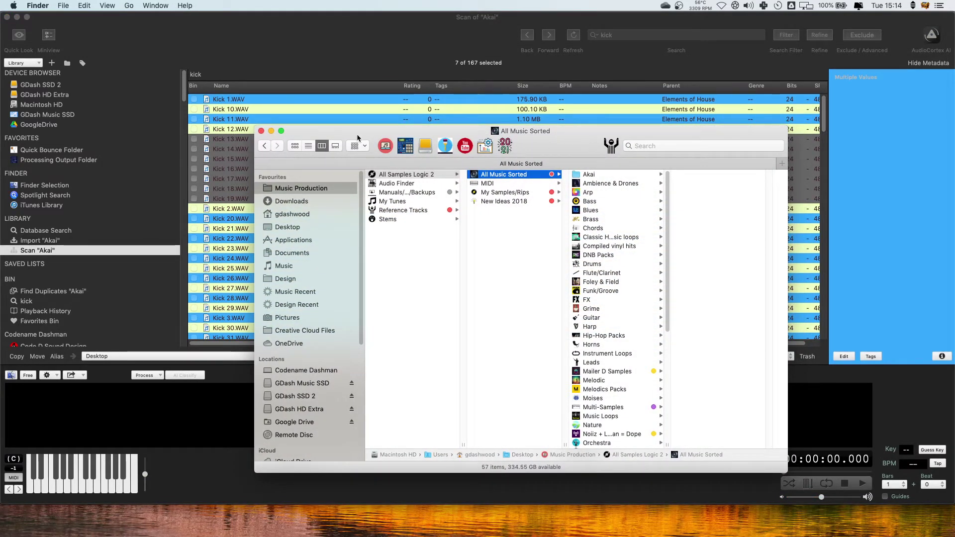
Step: Make AudioFinder follow the Finder selection and preview Elements of House samples 0150–0152 jno e.WAV
{"action": "left_click", "coordinate": [103, 375]}
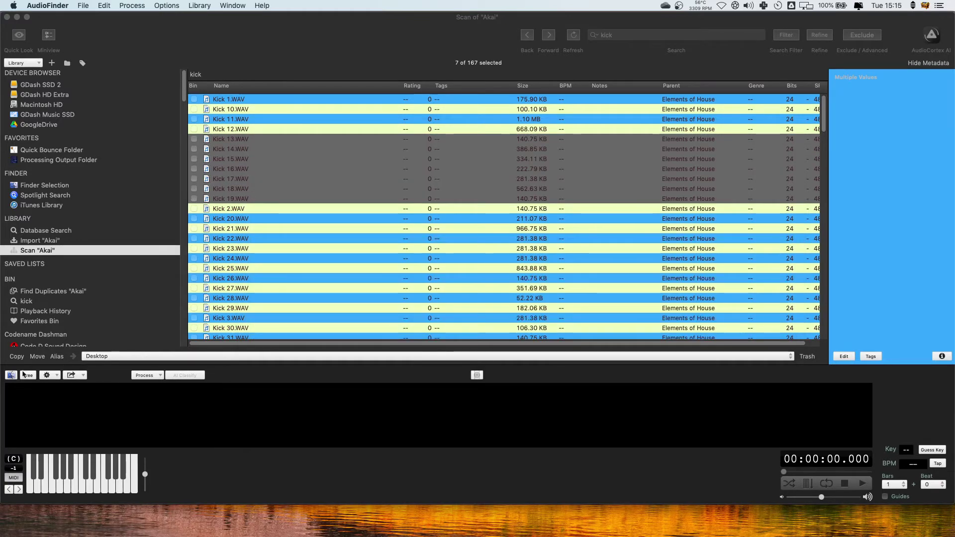
{"action": "left_click", "coordinate": [10, 376]}
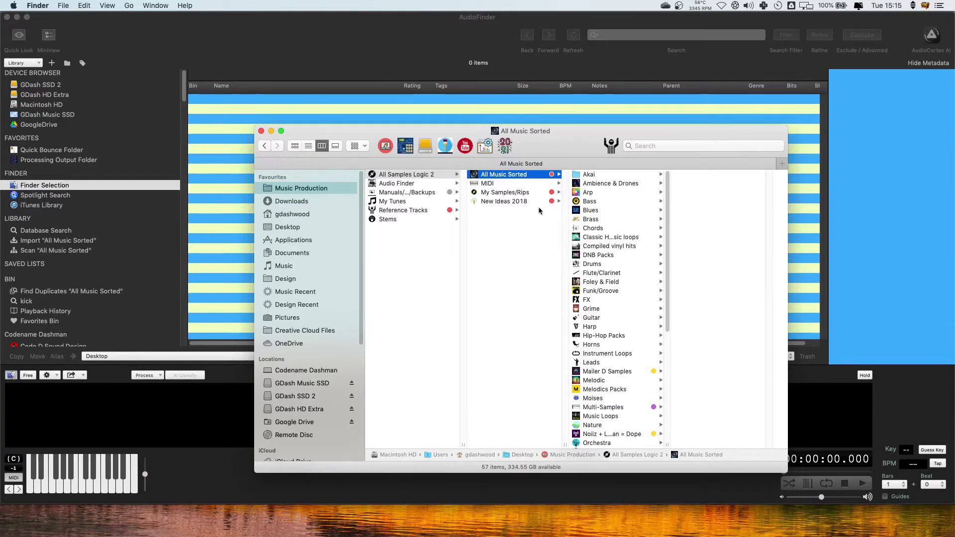
{"action": "left_click", "coordinate": [599, 176]}
{"action": "left_click", "coordinate": [712, 175]}
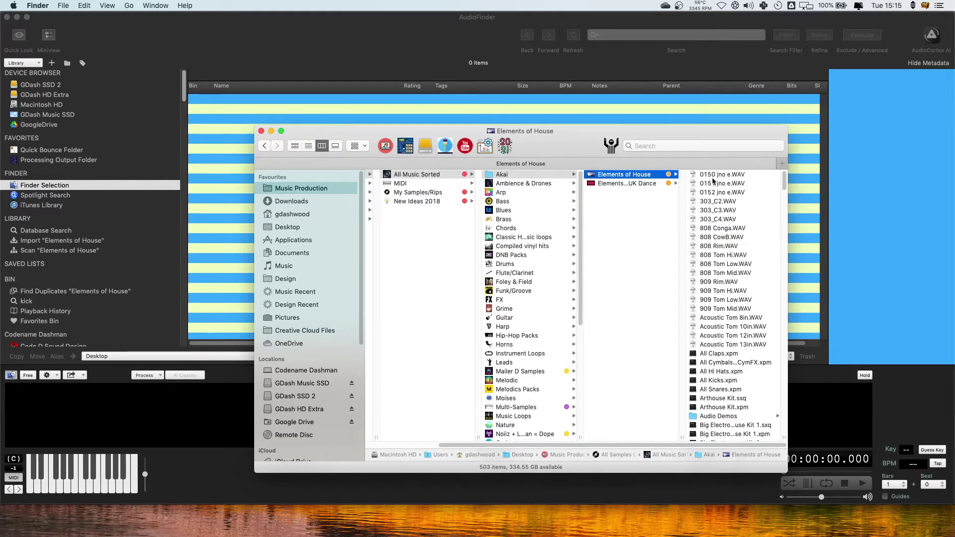
{"action": "left_click", "coordinate": [716, 175]}
{"action": "left_click_drag", "start_coordinate": [566, 137], "coordinate": [669, 118]}
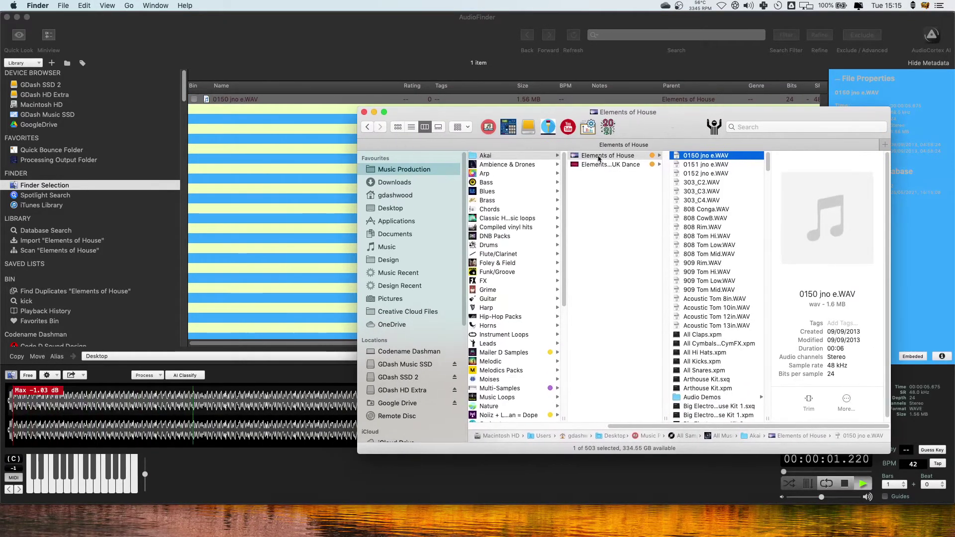
{"action": "key", "text": "Down"}
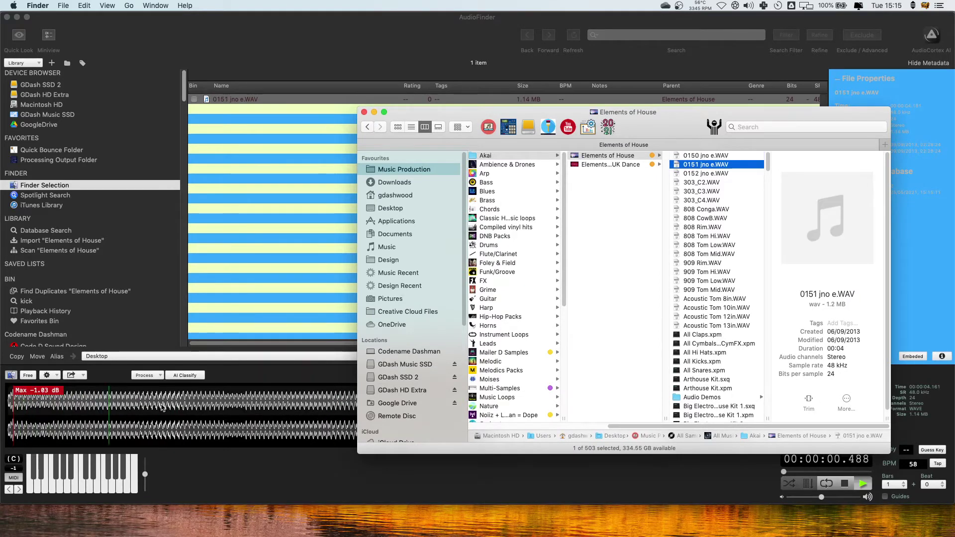
{"action": "key", "text": "Down"}
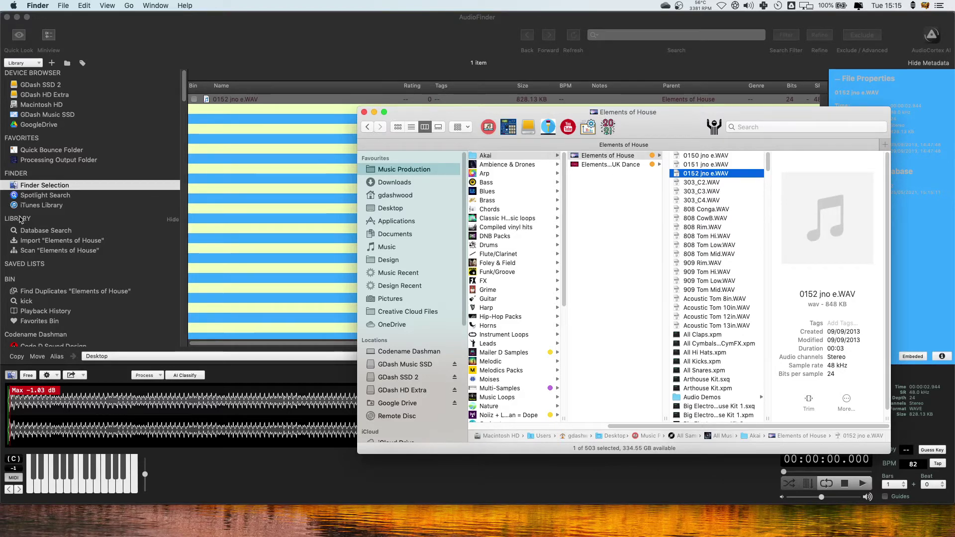
Step: Step back to the Akai level in Finder, open Brass, then select the Grime folder
{"action": "key", "text": "Left"}
{"action": "key", "text": "Left"}
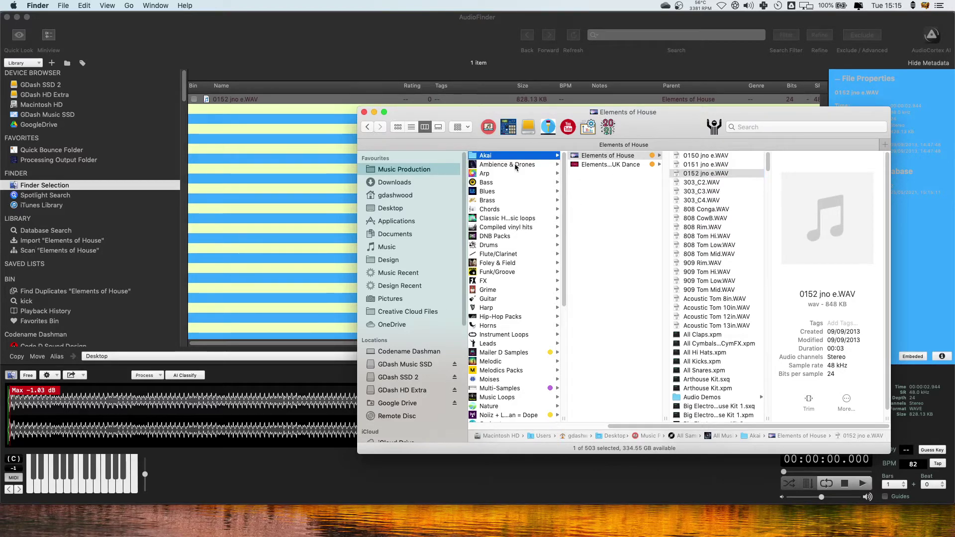
{"action": "key", "text": "Down"}
{"action": "left_click", "coordinate": [510, 201]}
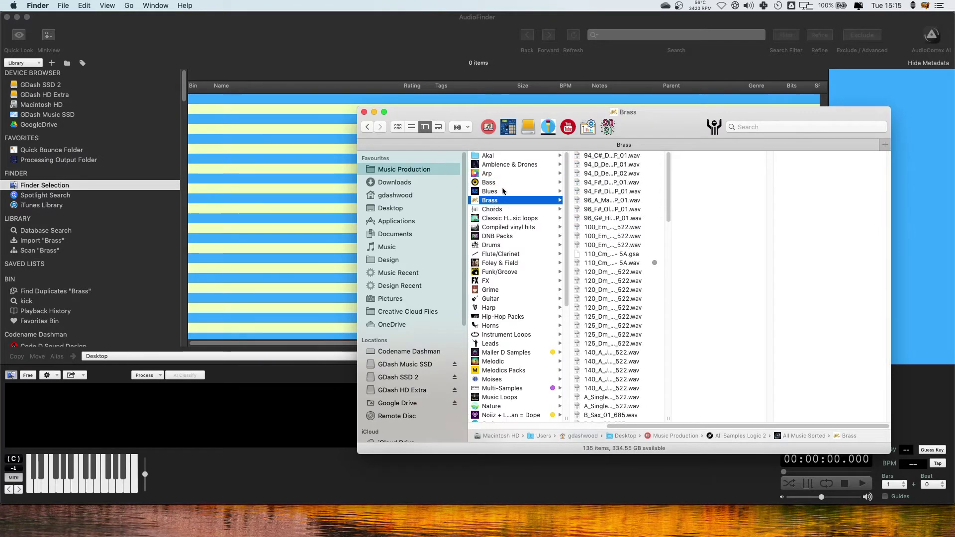
{"action": "scroll", "coordinate": [496, 187], "scroll_direction": "down", "scroll_amount": 4}
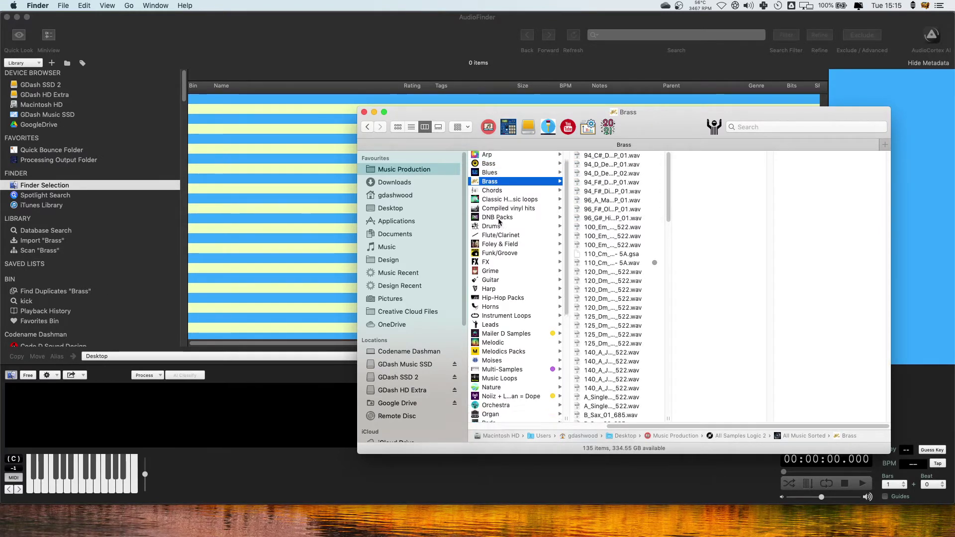
{"action": "left_click", "coordinate": [494, 223]}
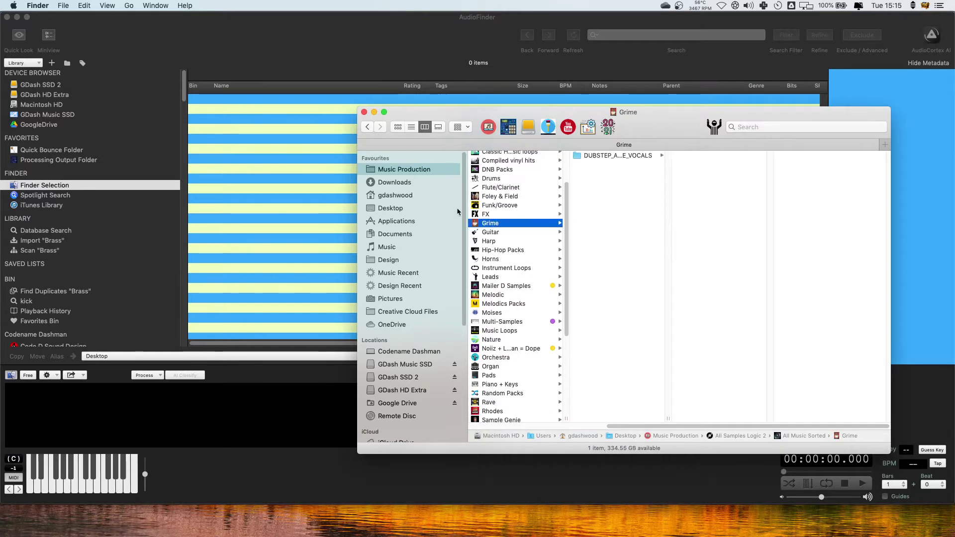
Step: Scan the Grime folder in AudioFinder and audition the DGV_ONDISTING_02 loop
{"action": "left_click", "coordinate": [40, 251]}
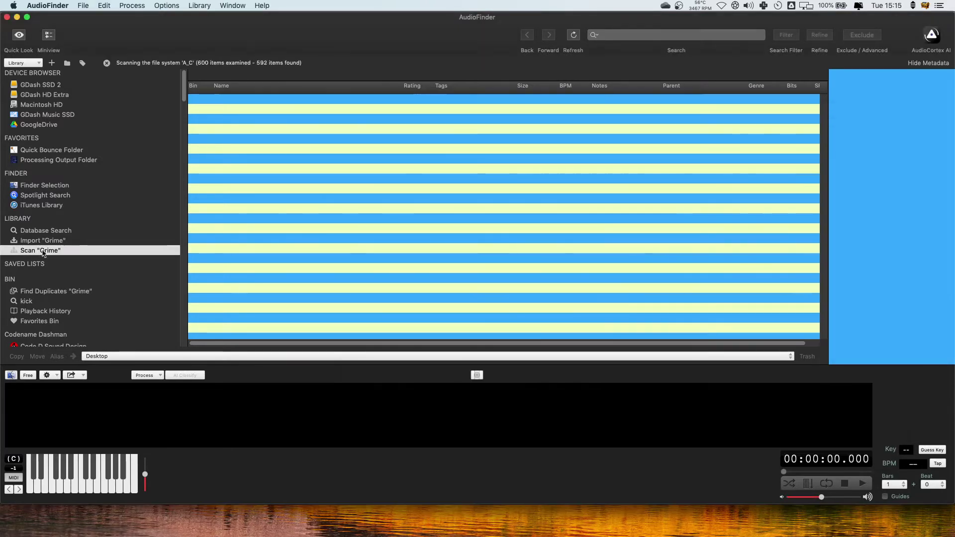
{"action": "scroll", "coordinate": [298, 156], "scroll_direction": "down", "scroll_amount": 10}
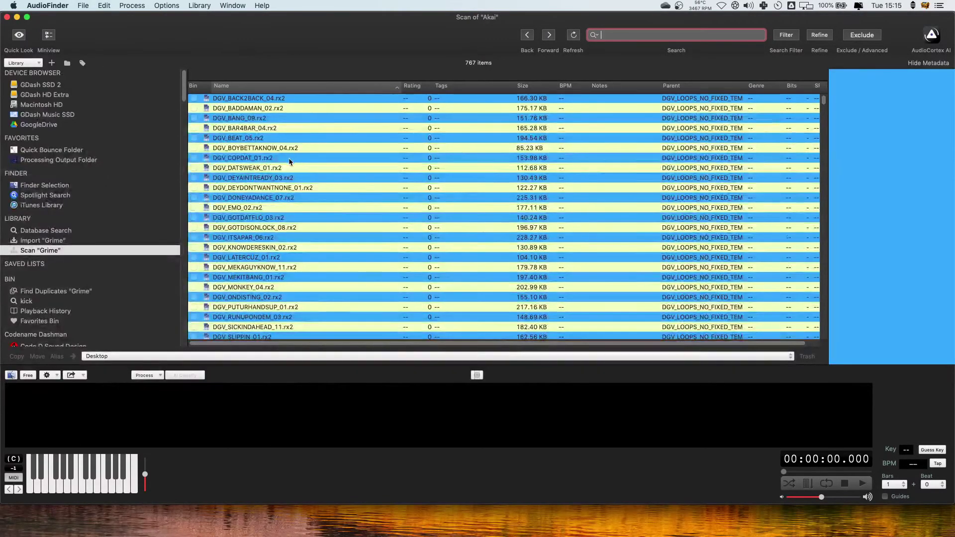
{"action": "scroll", "coordinate": [283, 159], "scroll_direction": "up", "scroll_amount": 6}
{"action": "left_click", "coordinate": [280, 153]}
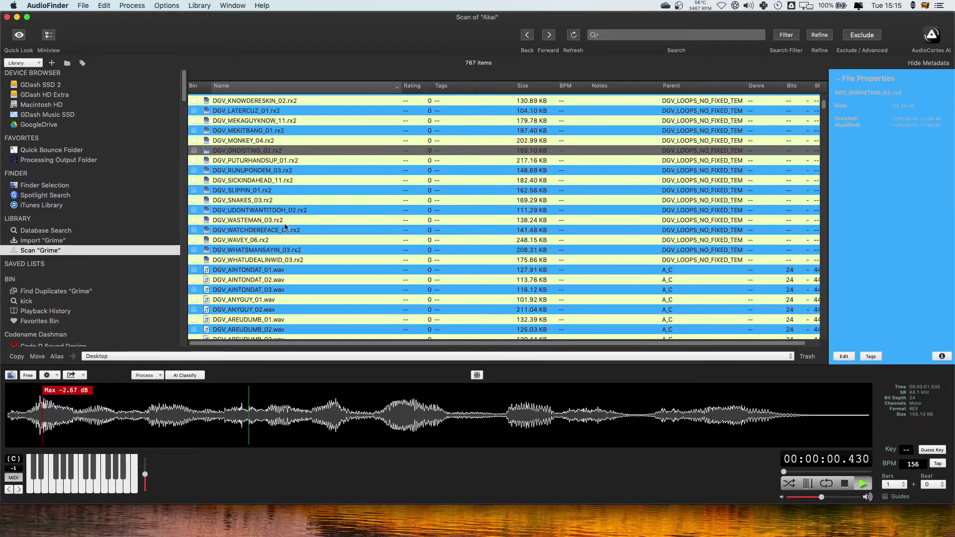
{"action": "scroll", "coordinate": [280, 165], "scroll_direction": "down", "scroll_amount": 5}
{"action": "left_click_drag", "start_coordinate": [291, 114], "coordinate": [292, 125]}
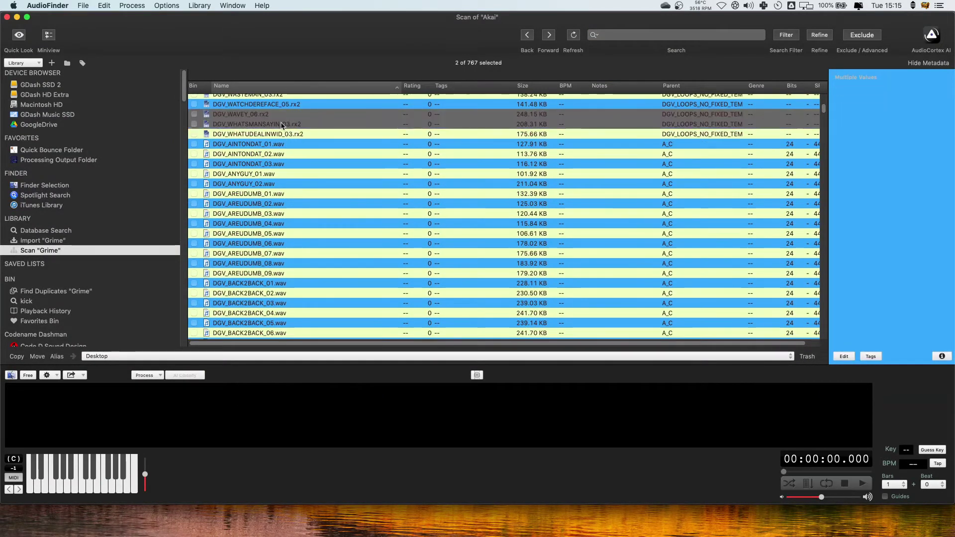
Step: Audition WHATSMANSAYIN_03 and DGV_AINTONDAT_01, then drag the Grime folder from Finder into AudioFinder
{"action": "left_click", "coordinate": [282, 124]}
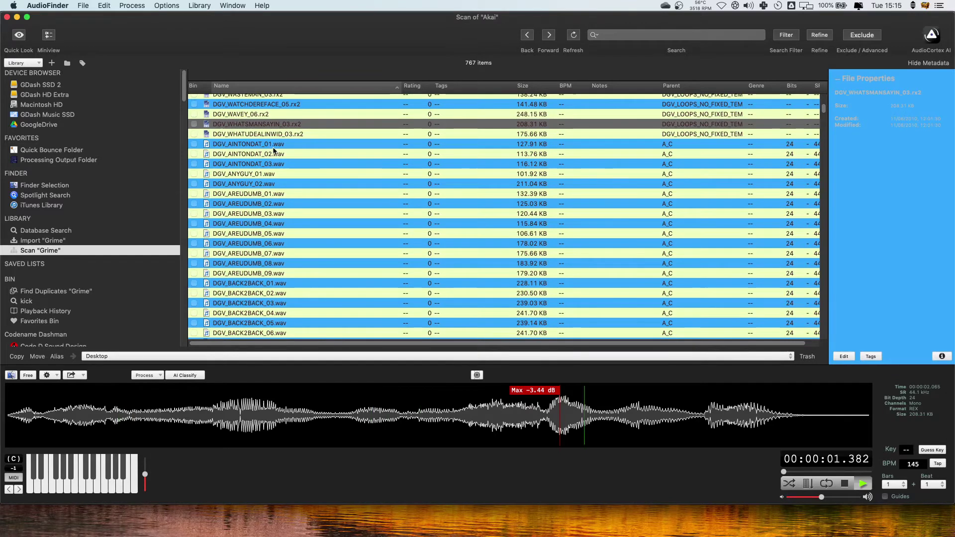
{"action": "left_click", "coordinate": [273, 147]}
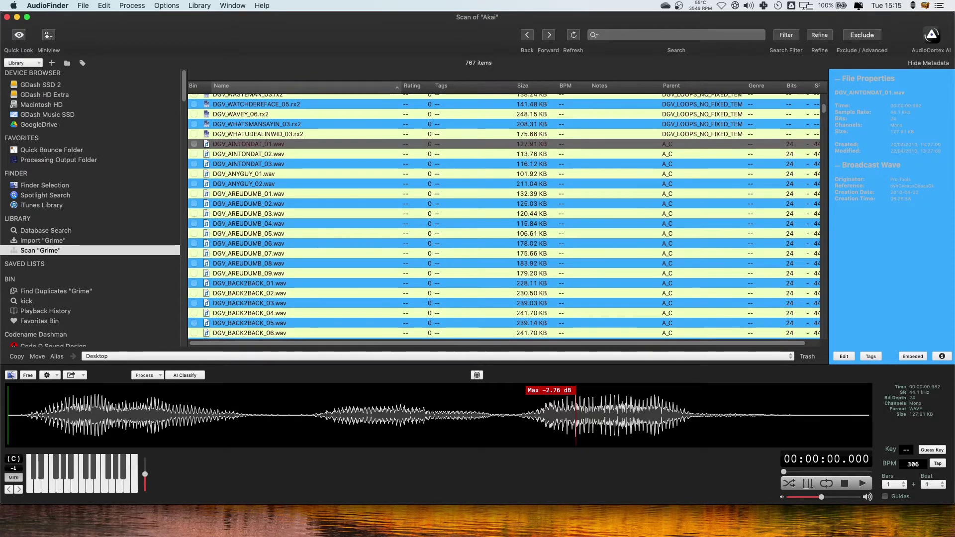
{"action": "key", "text": "super+Tab"}
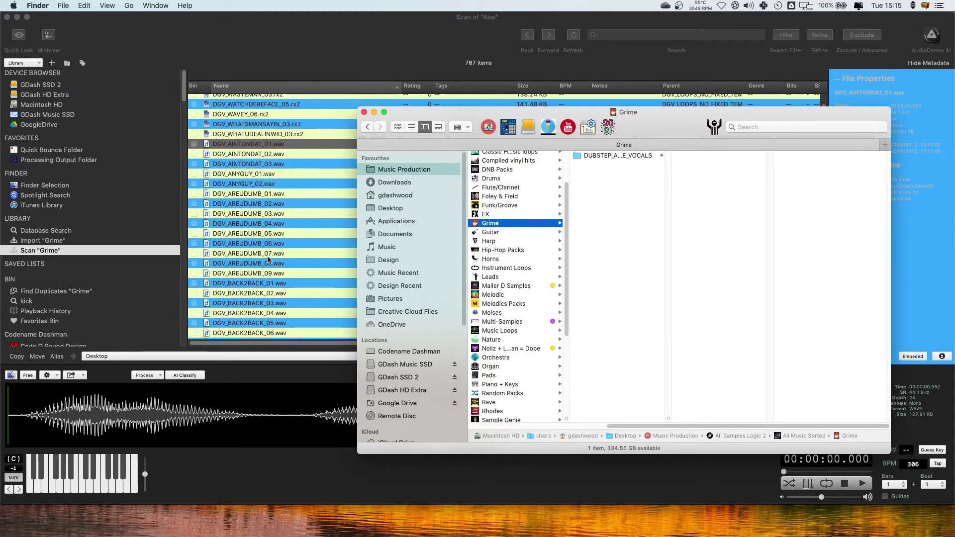
{"action": "left_click_drag", "start_coordinate": [490, 223], "coordinate": [38, 80]}
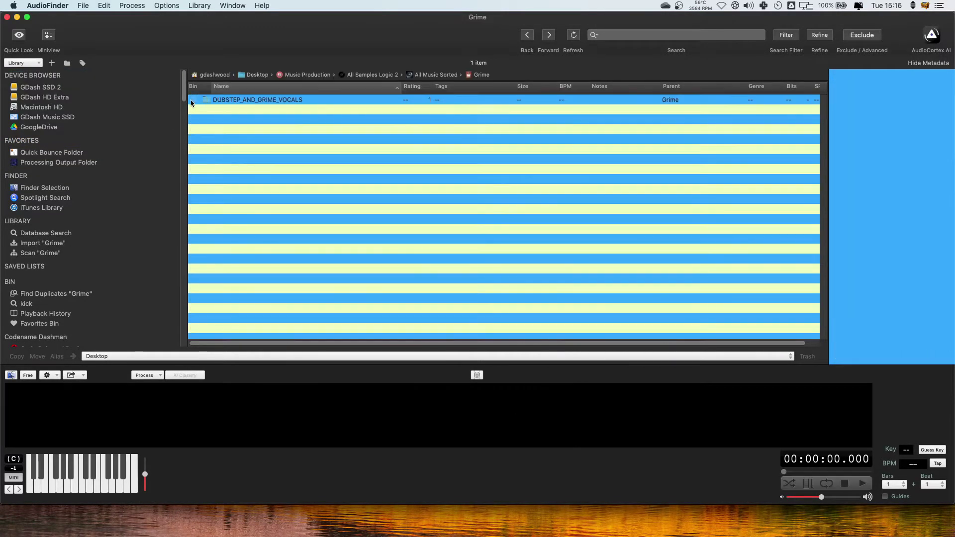
Step: Import the Grime folder into the database, then open CodeD Drums & Breaks and select Snare 2 - Serious Love
{"action": "left_click", "coordinate": [40, 244]}
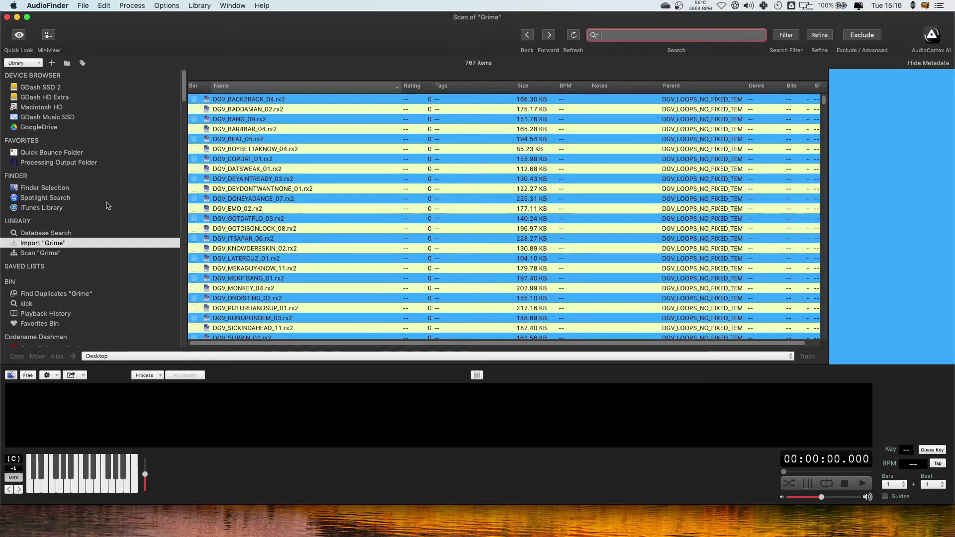
{"action": "scroll", "coordinate": [113, 205], "scroll_direction": "down", "scroll_amount": 2}
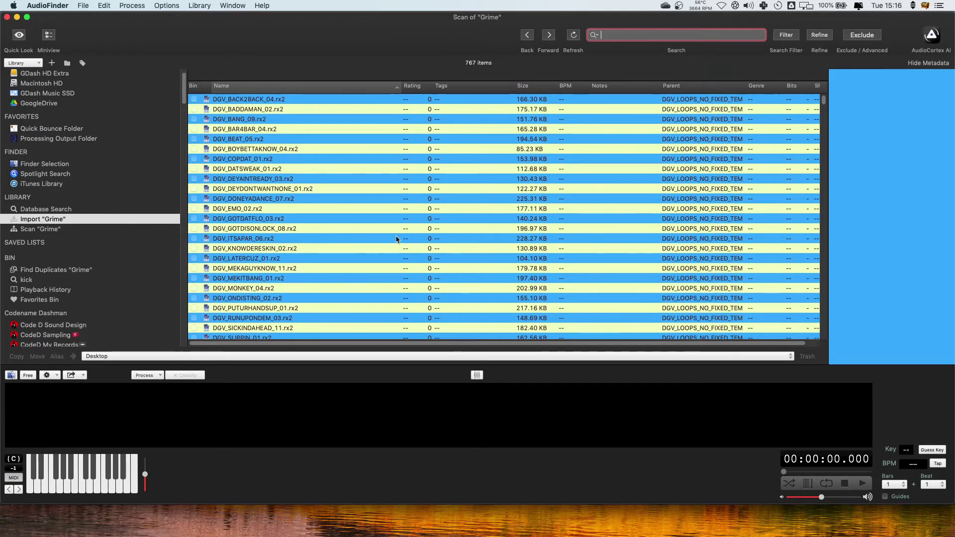
{"action": "scroll", "coordinate": [390, 232], "scroll_direction": "down", "scroll_amount": 6}
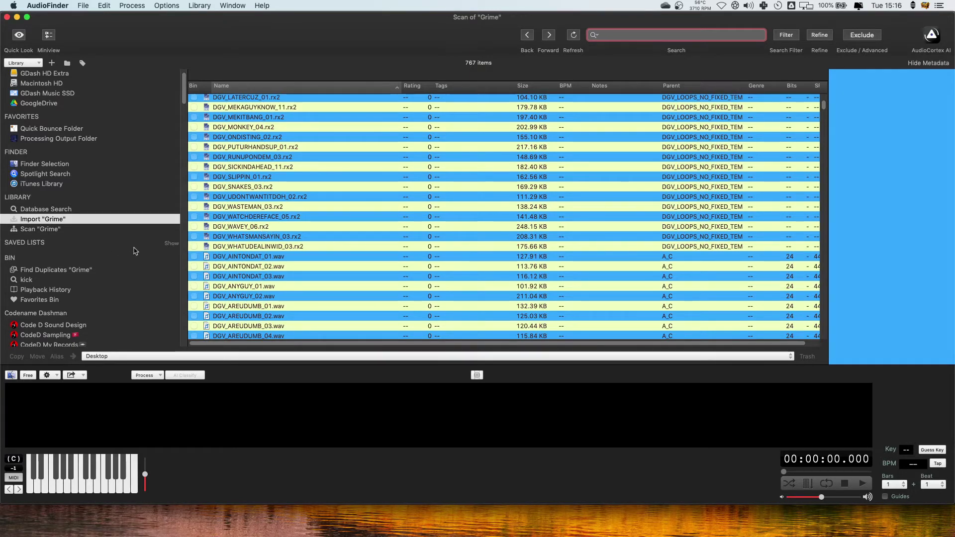
{"action": "scroll", "coordinate": [126, 251], "scroll_direction": "down", "scroll_amount": 4}
{"action": "left_click", "coordinate": [67, 260]}
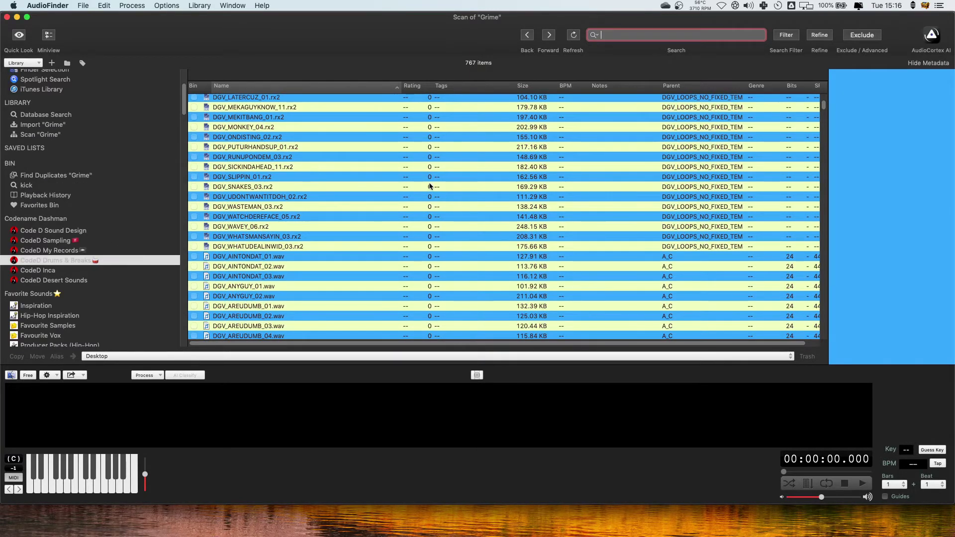
{"action": "left_click", "coordinate": [458, 158]}
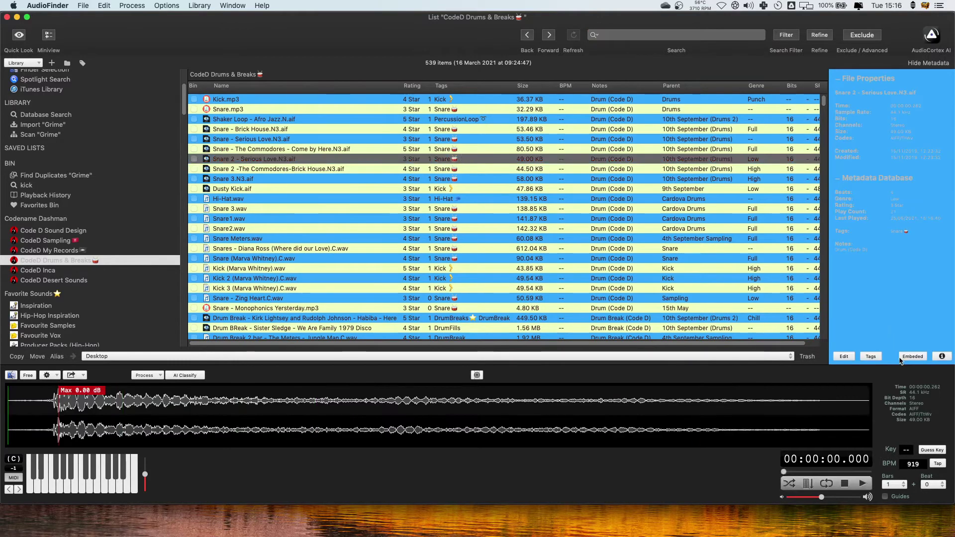
Step: View the snare's tags, return to its Database Metadata, then switch to Database Search
{"action": "left_click", "coordinate": [871, 356]}
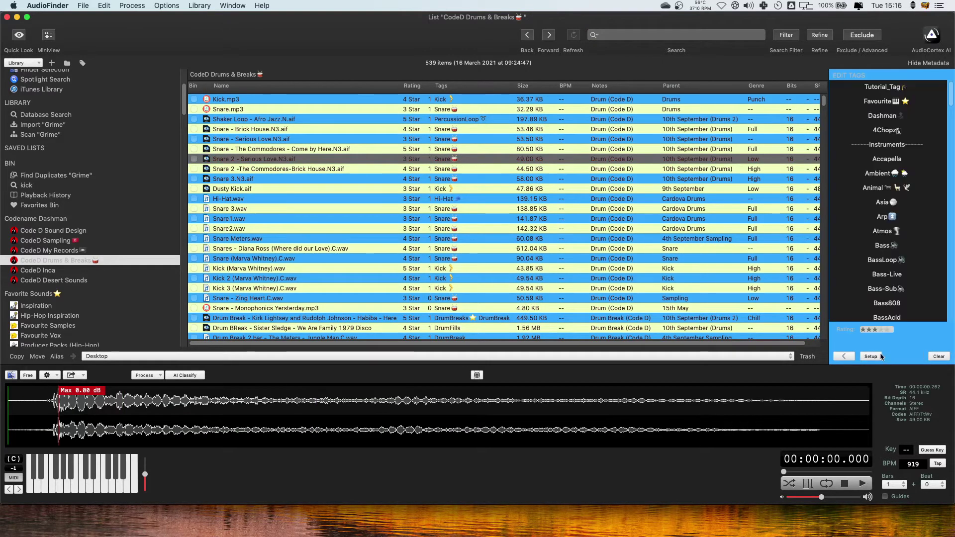
{"action": "left_click", "coordinate": [845, 356]}
{"action": "left_click", "coordinate": [845, 357]}
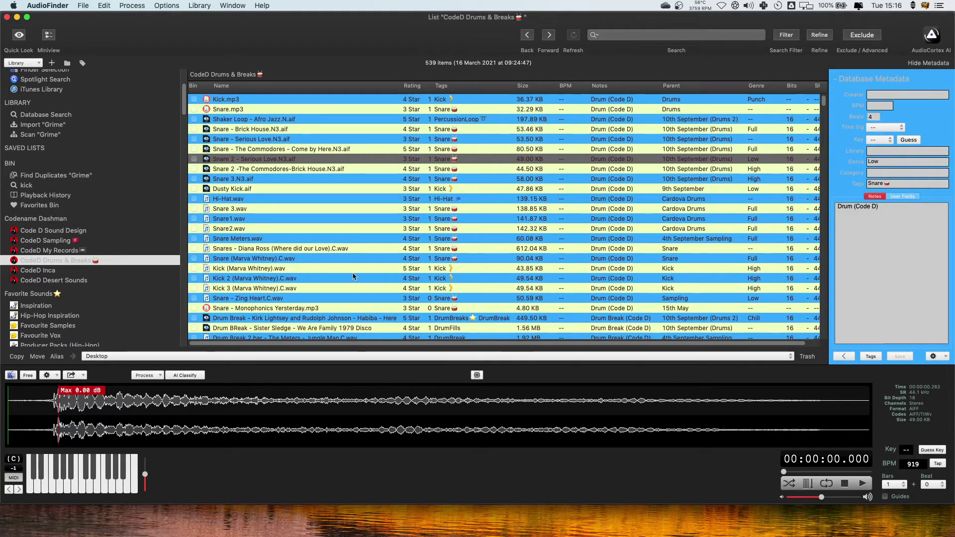
{"action": "scroll", "coordinate": [58, 191], "scroll_direction": "up", "scroll_amount": 3}
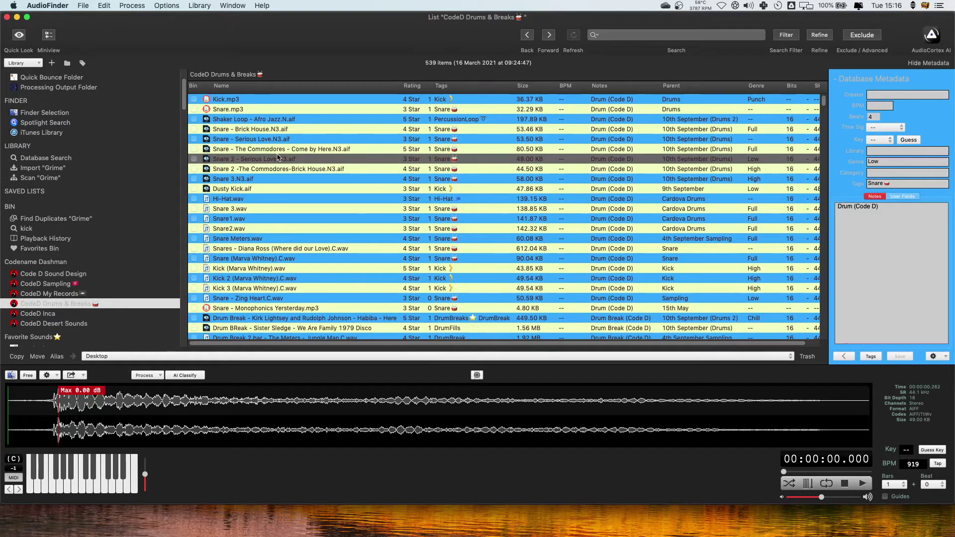
{"action": "left_click", "coordinate": [48, 158]}
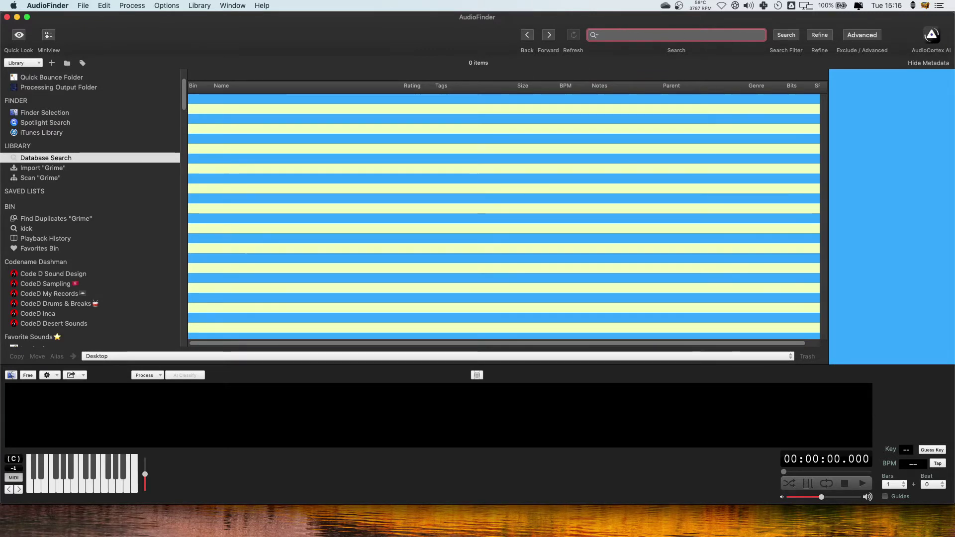
Step: In Finder, copy the file name DGV_AINTONDAT_02.wav from DUBSTEP_AND_GRIME_VOCALS > WAV > A_C
{"action": "key", "text": "super+Tab"}
{"action": "key", "text": "Right"}
{"action": "left_click_drag", "start_coordinate": [663, 133], "coordinate": [450, 194]}
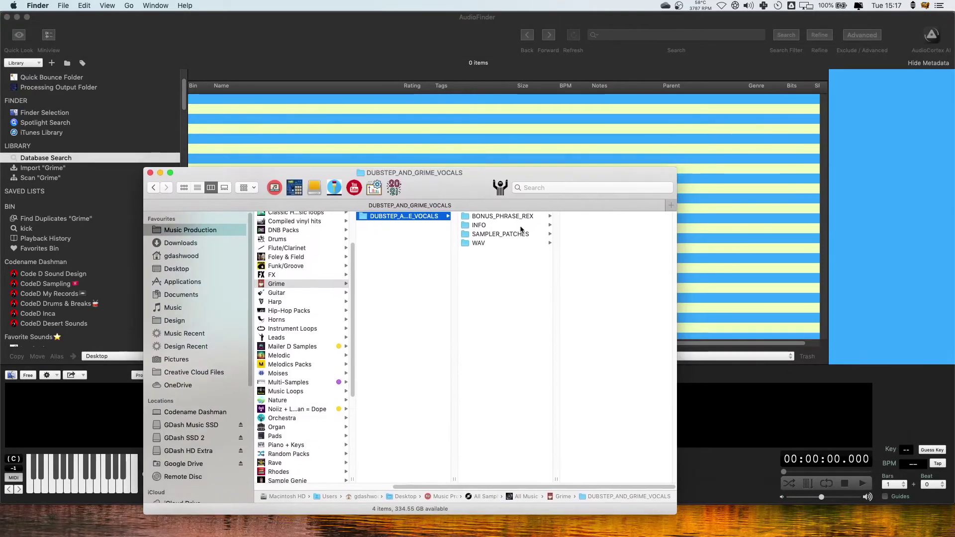
{"action": "left_click", "coordinate": [485, 242]}
{"action": "left_click", "coordinate": [590, 219]}
{"action": "left_click", "coordinate": [604, 225]}
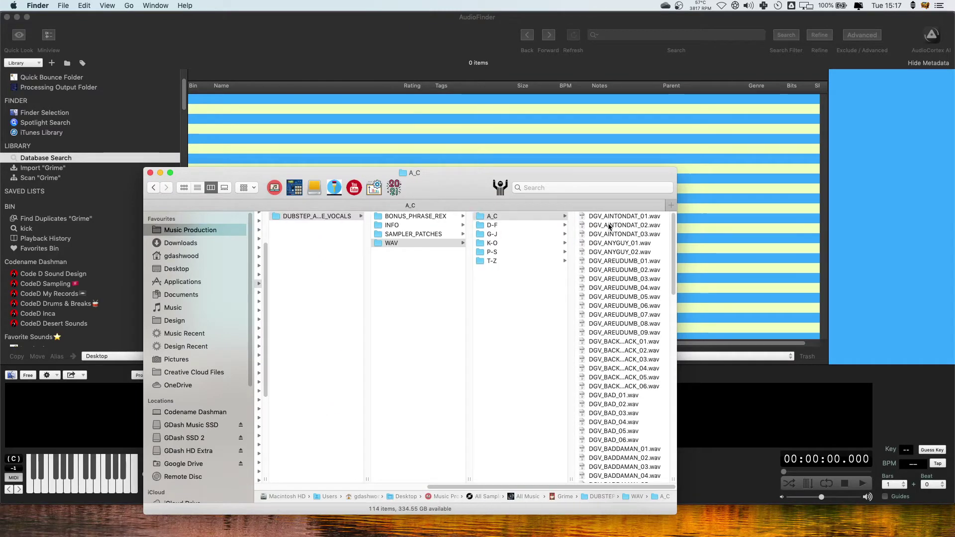
{"action": "key", "text": "Return"}
{"action": "key", "text": "super+c"}
Step: Paste the name into AudioFinder's database search, trim it to DGV and search, returning 767 samples
{"action": "left_click", "coordinate": [659, 33]}
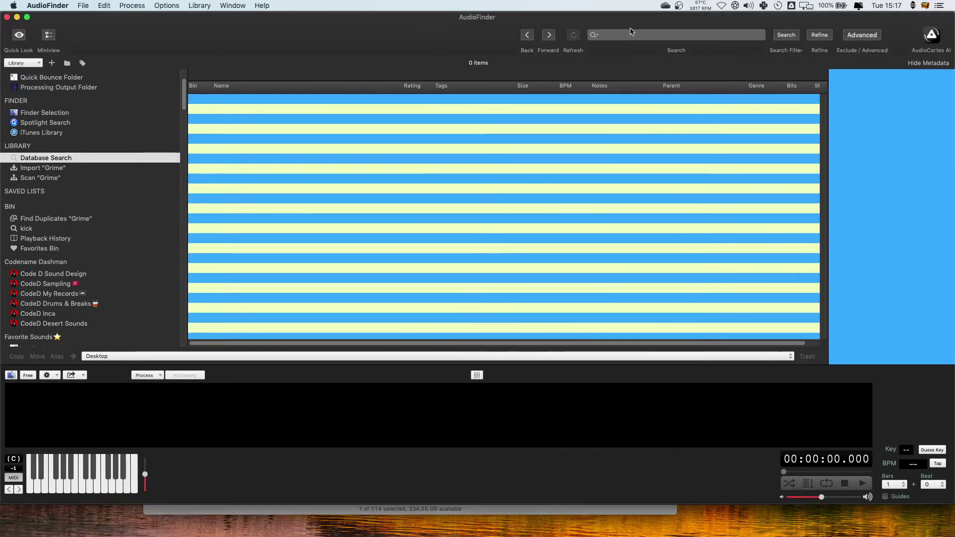
{"action": "key", "text": "super+v"}
{"action": "left_click", "coordinate": [616, 36]}
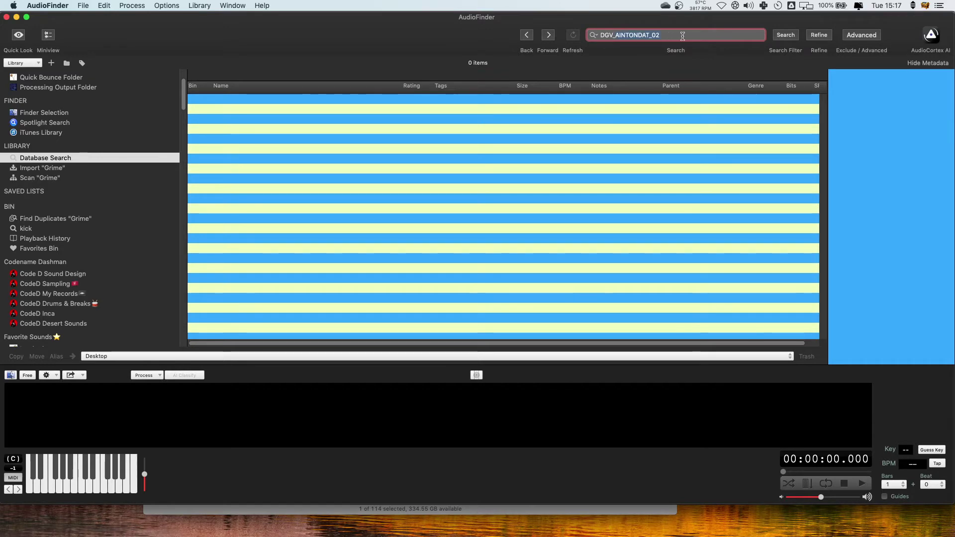
{"action": "key", "text": "Delete"}
{"action": "key", "text": "Delete"}
{"action": "key", "text": "Delete"}
{"action": "key", "text": "Delete"}
{"action": "key", "text": "Delete"}
{"action": "key", "text": "Delete"}
{"action": "key", "text": "Delete"}
{"action": "key", "text": "Delete"}
{"action": "key", "text": "Delete"}
{"action": "key", "text": "Delete"}
{"action": "key", "text": "Delete"}
{"action": "key", "text": "Delete"}
{"action": "key", "text": "Delete"}
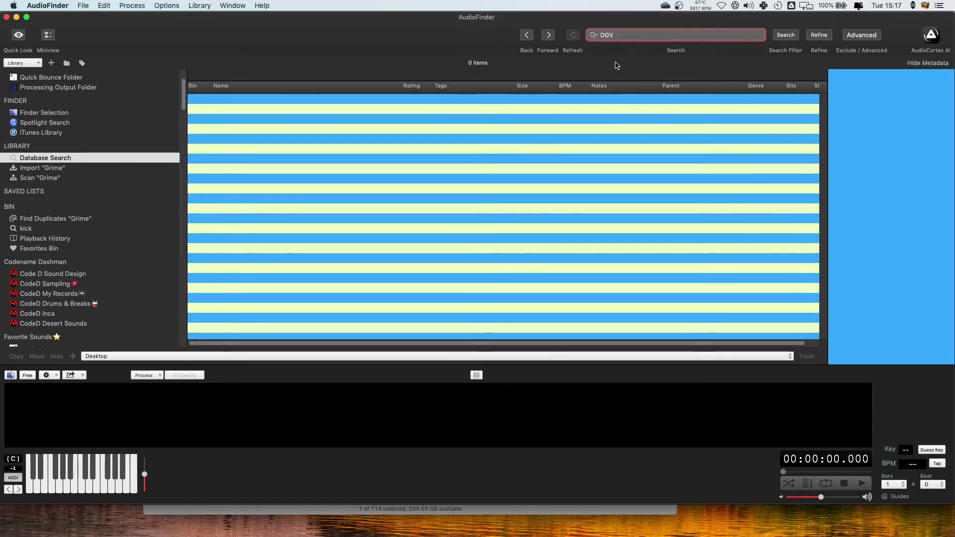
{"action": "key", "text": "Return"}
{"action": "scroll", "coordinate": [318, 160], "scroll_direction": "down", "scroll_amount": 10}
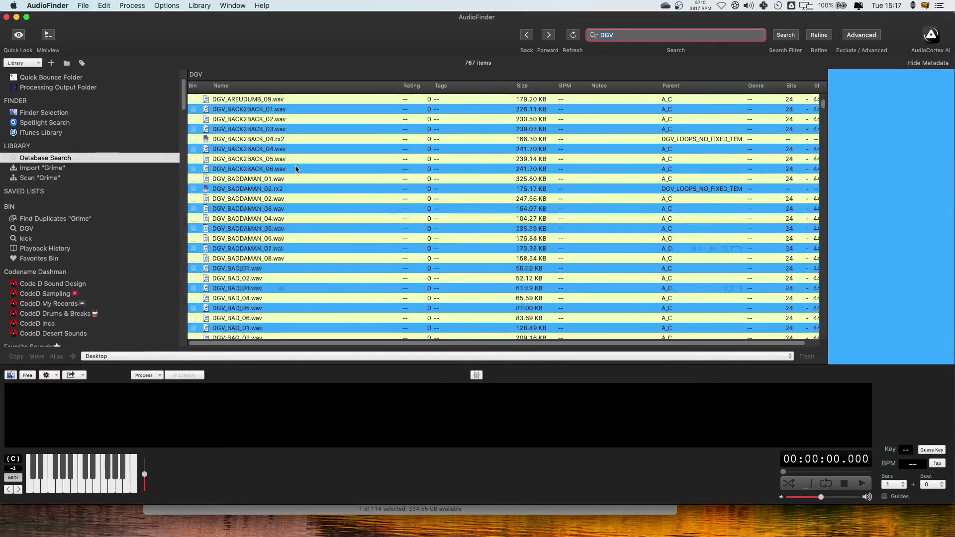
{"action": "scroll", "coordinate": [323, 167], "scroll_direction": "down", "scroll_amount": 15}
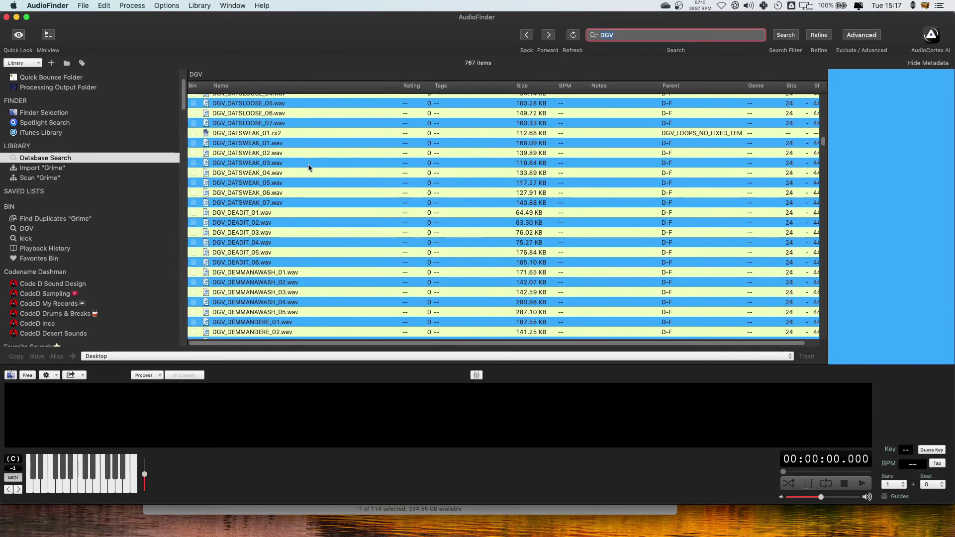
{"action": "scroll", "coordinate": [326, 174], "scroll_direction": "up", "scroll_amount": 20}
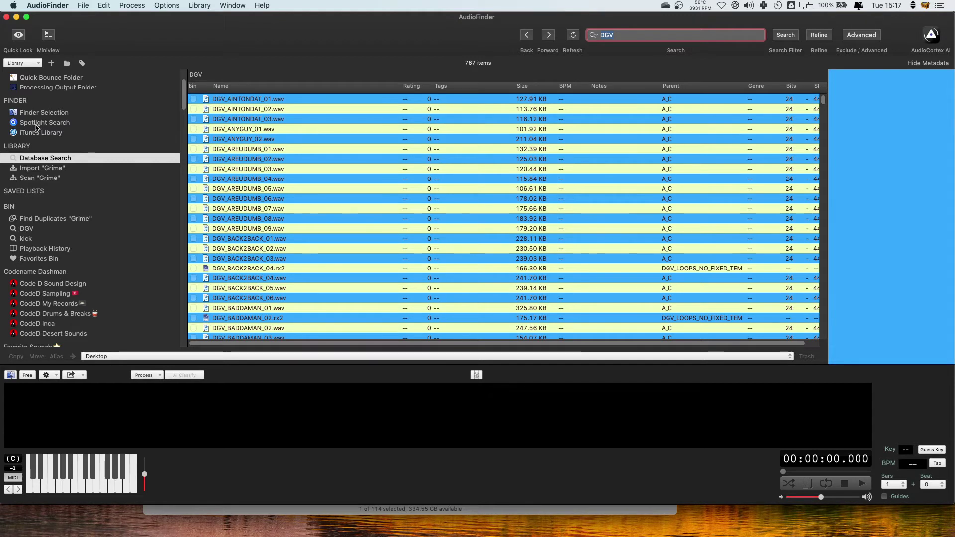
{"action": "key", "text": "super+space"}
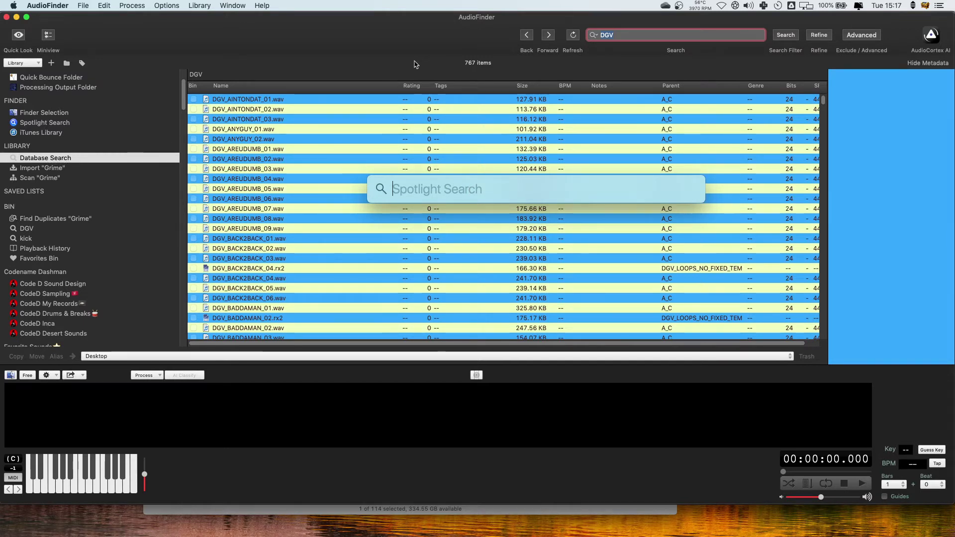
Step: Dismiss Spotlight, browse recent searches, then return to Database Search and open its search options menu
{"action": "key", "text": "Escape"}
{"action": "left_click", "coordinate": [61, 124]}
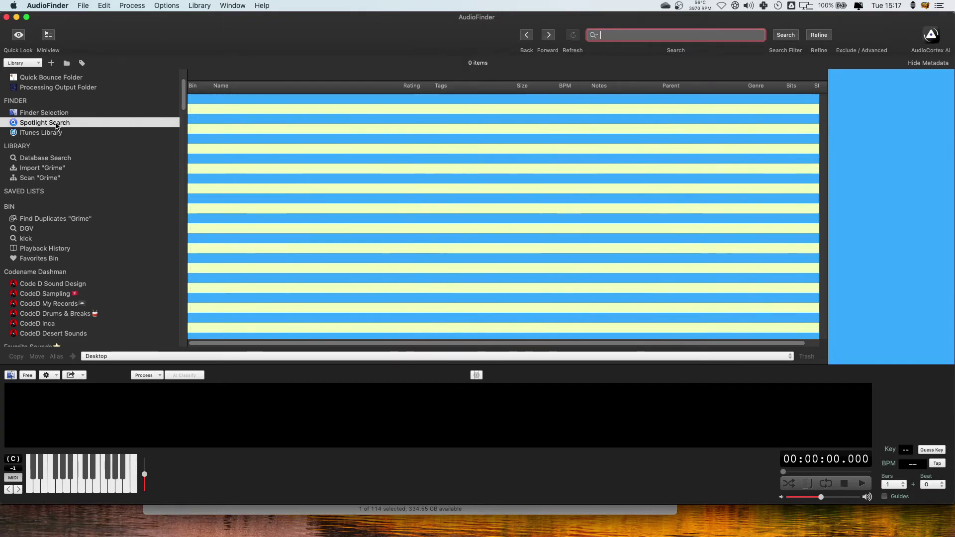
{"action": "left_click", "coordinate": [594, 36]}
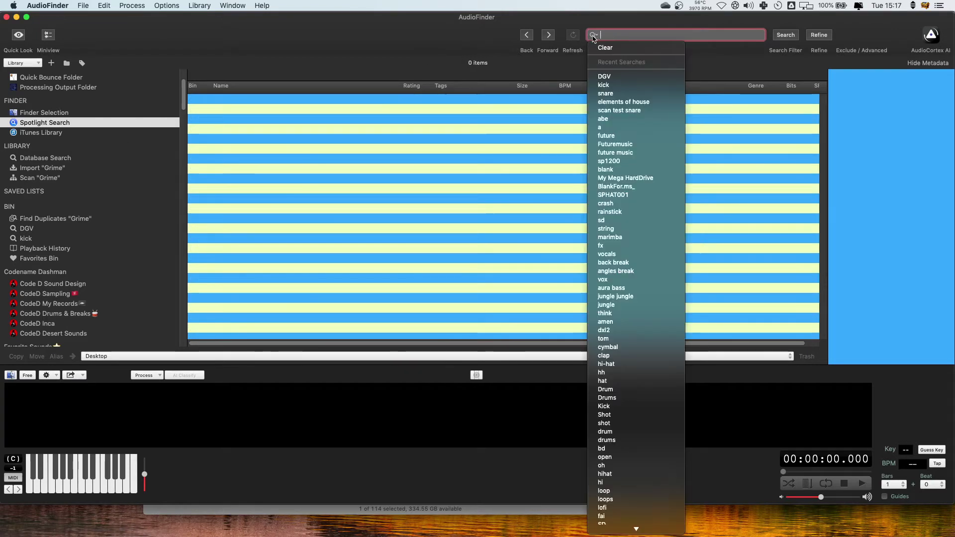
{"action": "left_click", "coordinate": [592, 36]}
{"action": "left_click", "coordinate": [591, 36]}
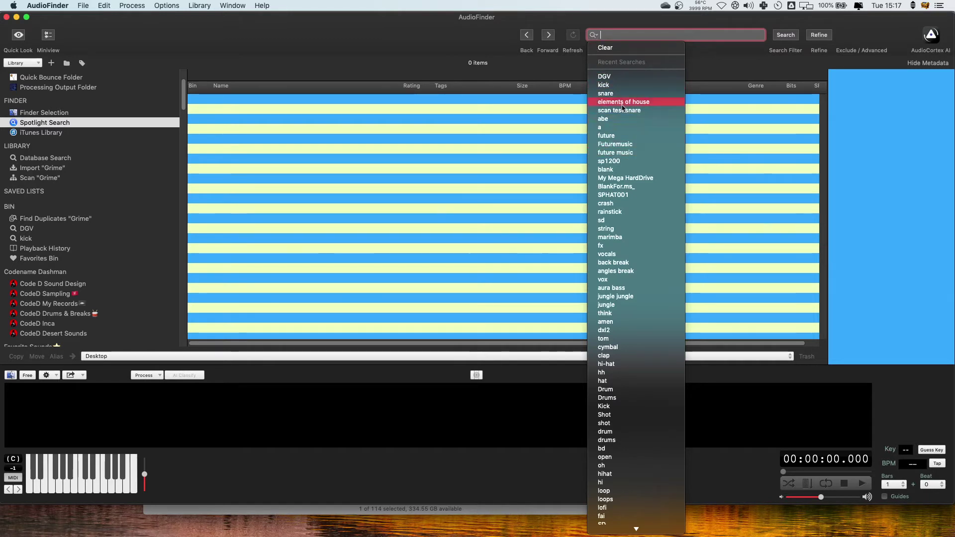
{"action": "left_click", "coordinate": [594, 36]}
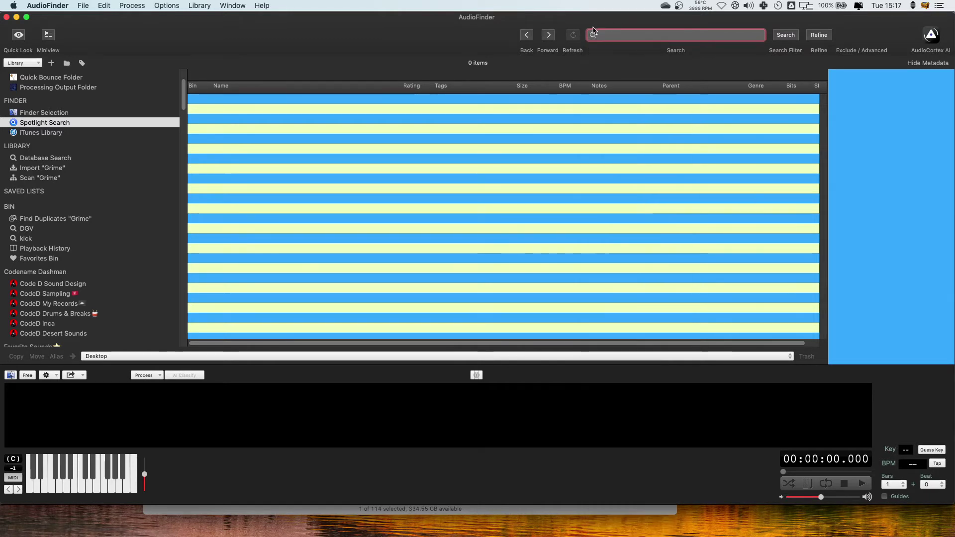
{"action": "left_click", "coordinate": [596, 37]}
{"action": "left_click", "coordinate": [594, 36]}
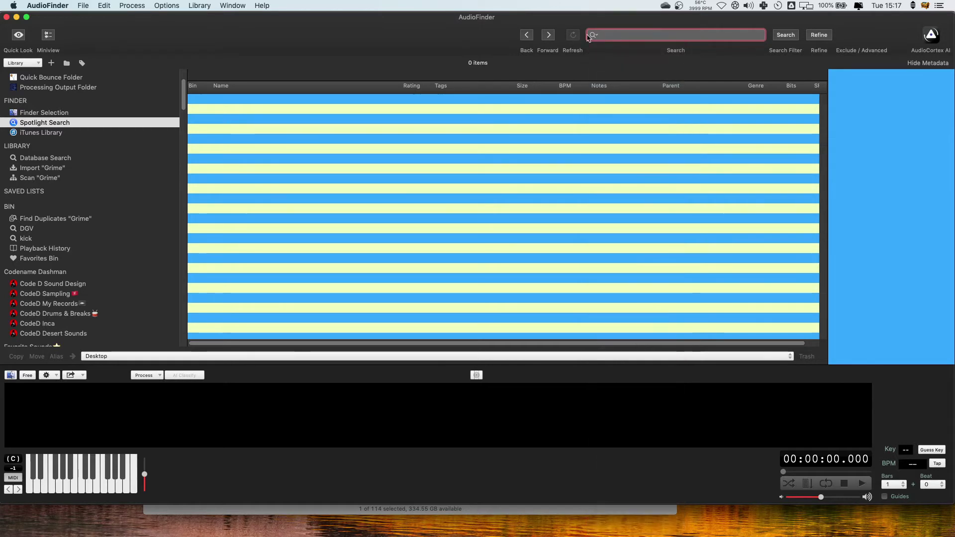
{"action": "key", "text": "super+f"}
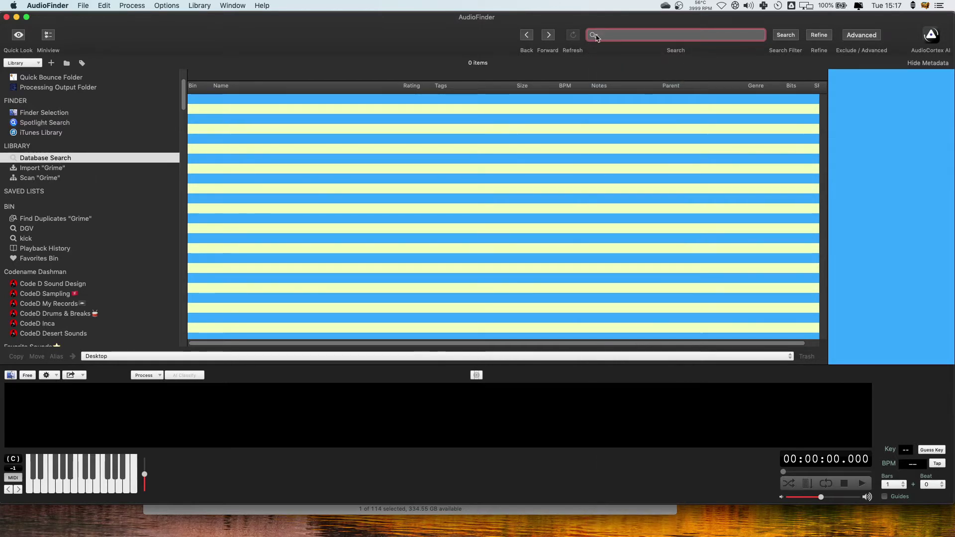
{"action": "left_click", "coordinate": [597, 35]}
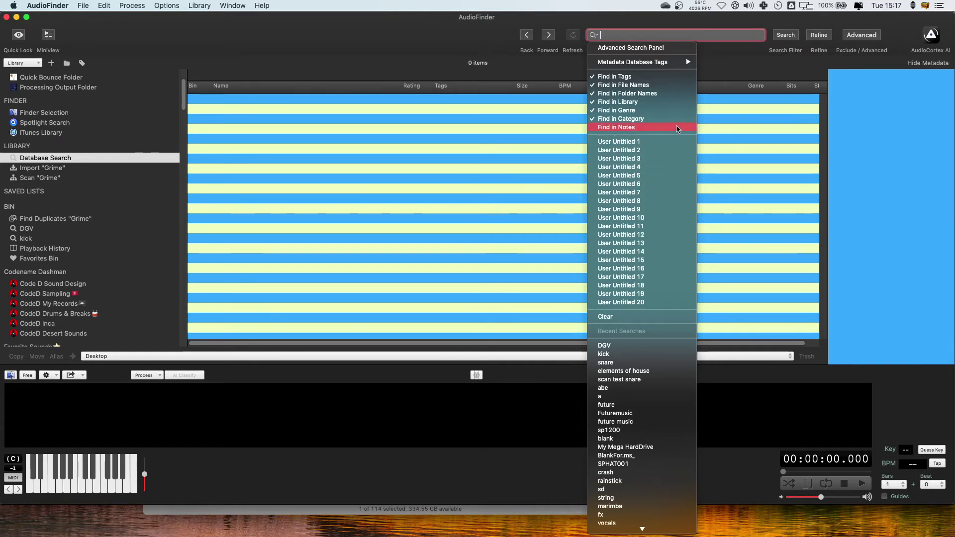
Step: Search the database via Metadata Database Tags > Bass, then open the Tags Browser
{"action": "mouse_move", "coordinate": [663, 62]}
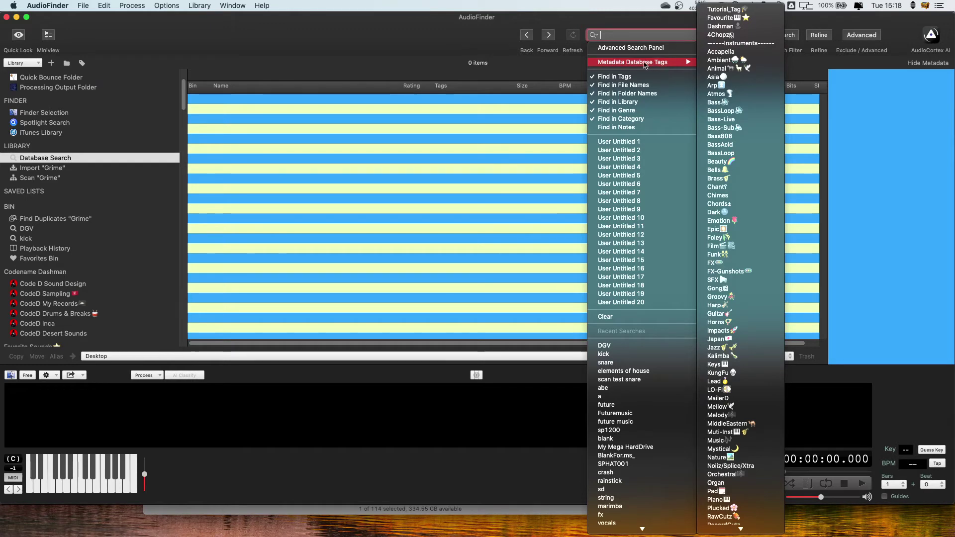
{"action": "left_click", "coordinate": [729, 112]}
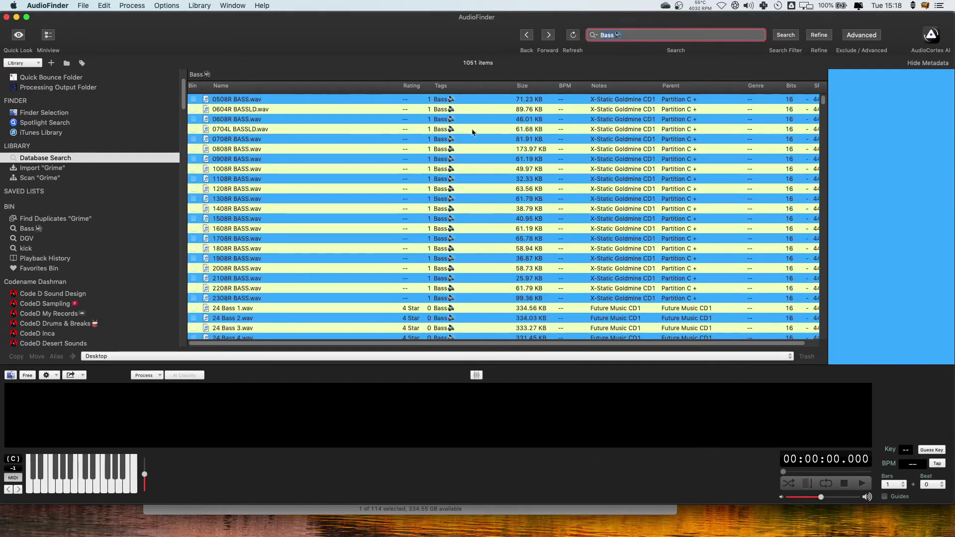
{"action": "scroll", "coordinate": [428, 157], "scroll_direction": "down", "scroll_amount": 5}
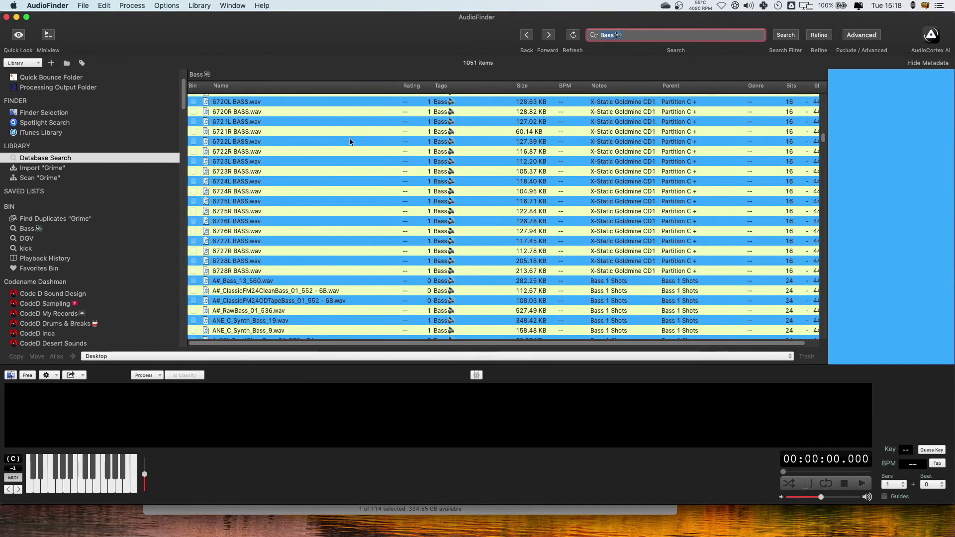
{"action": "left_click", "coordinate": [82, 63]}
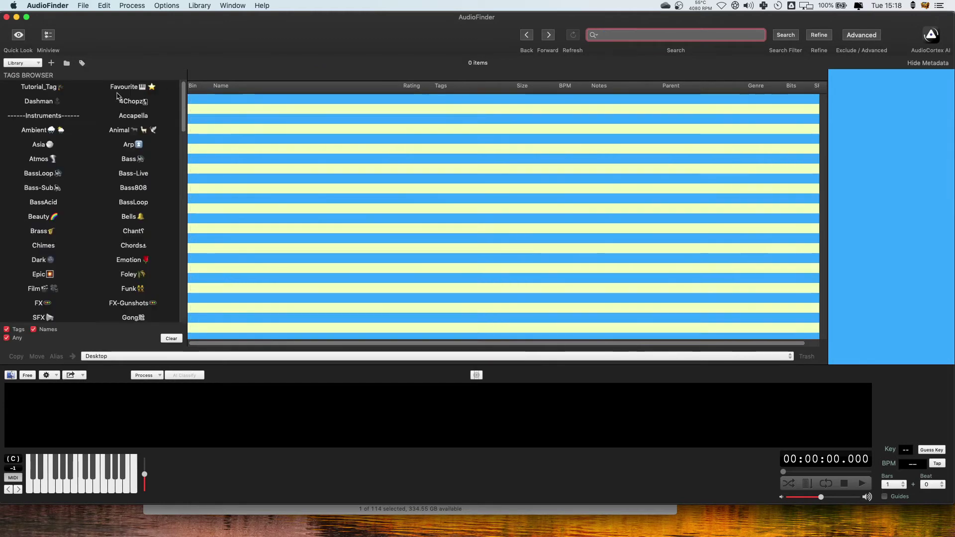
Step: Pick Bass in the Tags Browser, then rerun the Metadata Database Tags > Bass search, listing 1051 samples
{"action": "left_click", "coordinate": [136, 159]}
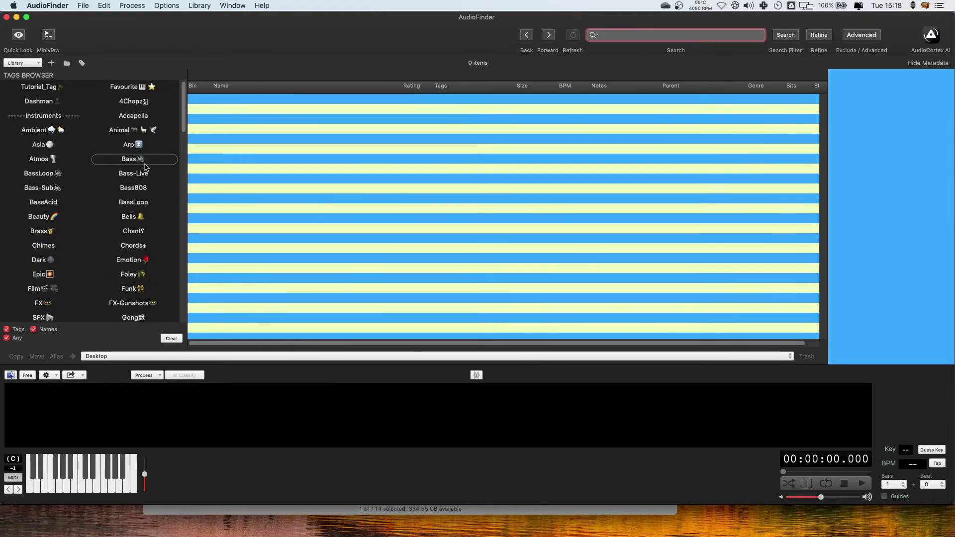
{"action": "left_click", "coordinate": [66, 63]}
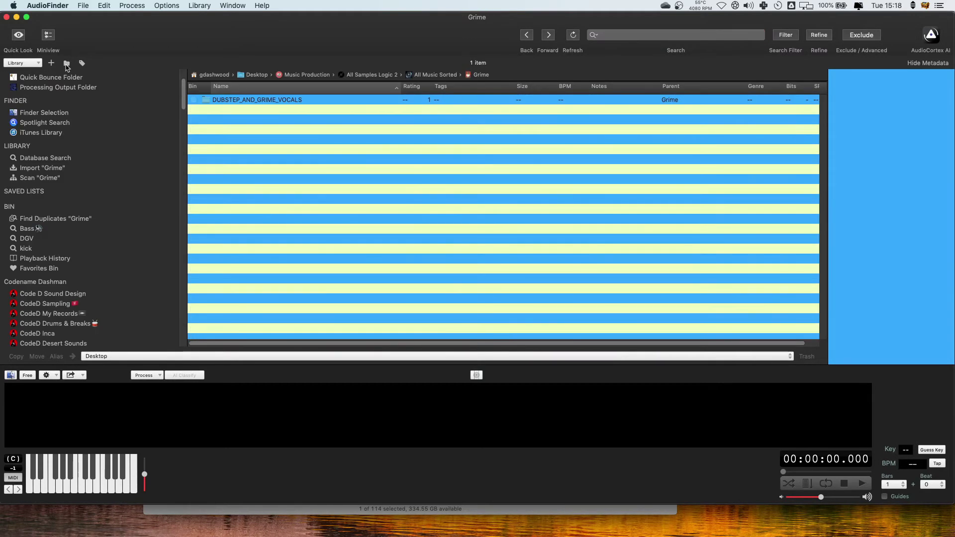
{"action": "left_click", "coordinate": [59, 158]}
{"action": "left_click", "coordinate": [597, 35]}
{"action": "left_click", "coordinate": [596, 37]}
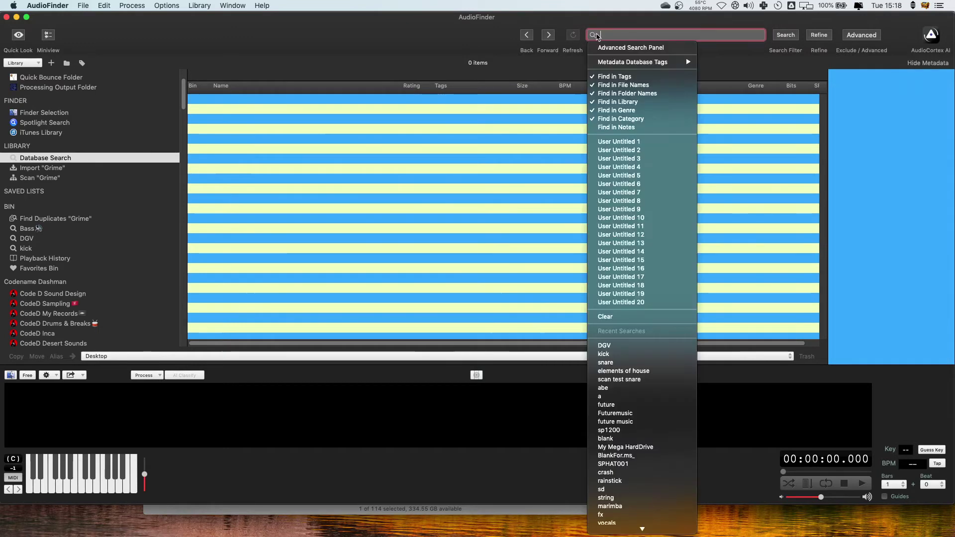
{"action": "mouse_move", "coordinate": [647, 62]}
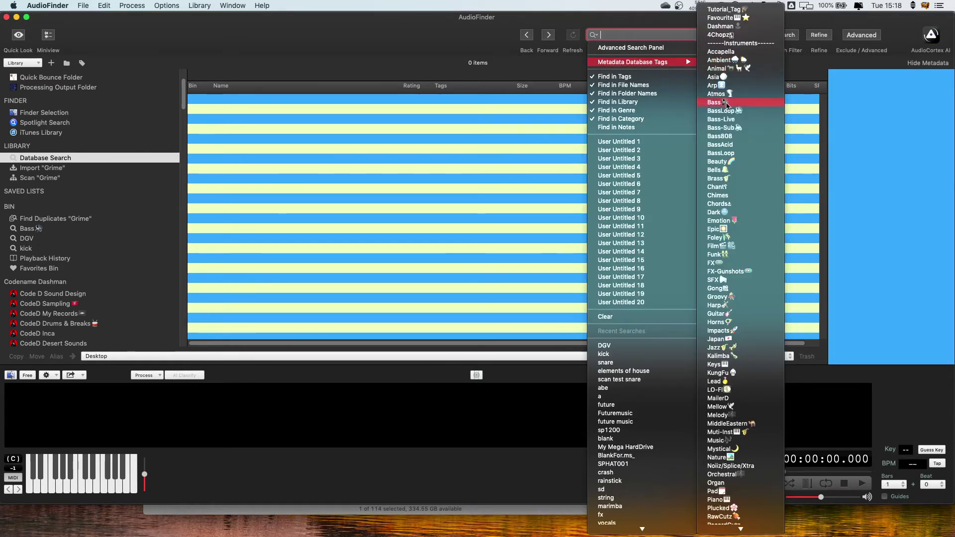
{"action": "left_click", "coordinate": [718, 102]}
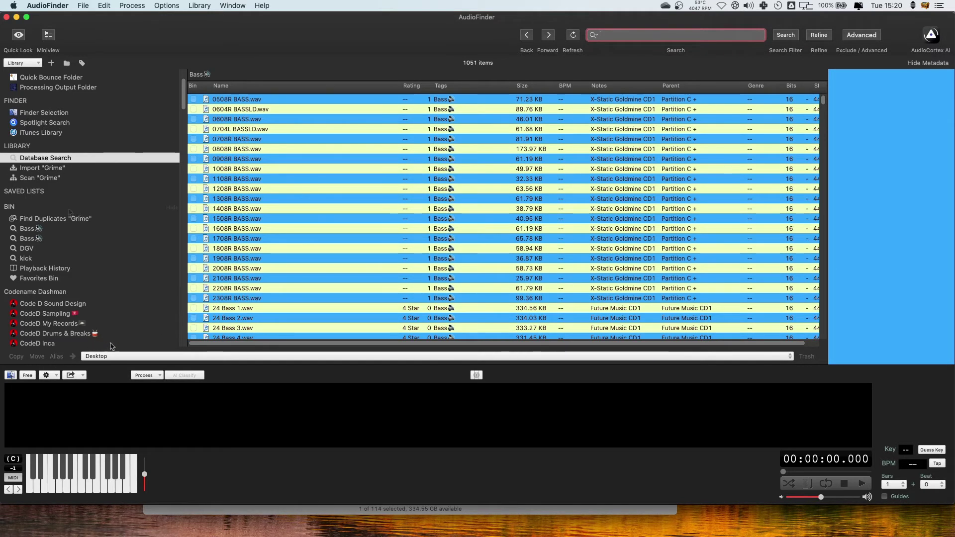
Step: Reveal the current sample in Finder and show the folders tagged Favorite Drums
{"action": "left_click", "coordinate": [11, 375]}
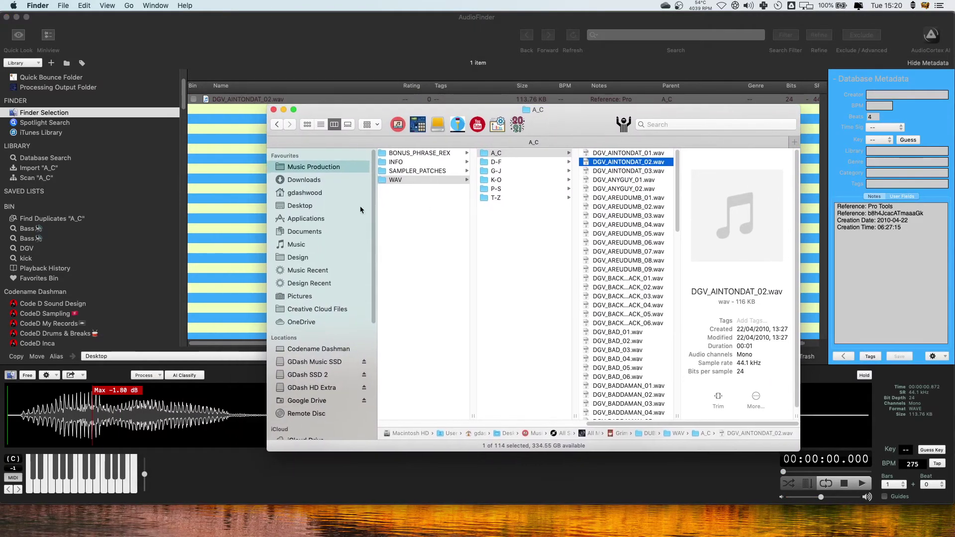
{"action": "scroll", "coordinate": [323, 293], "scroll_direction": "down", "scroll_amount": 8}
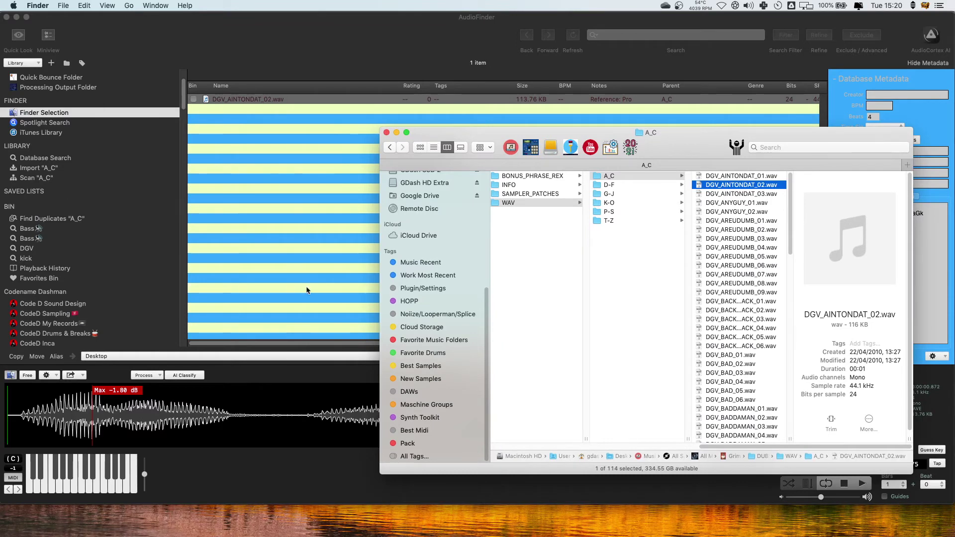
{"action": "left_click", "coordinate": [418, 341]}
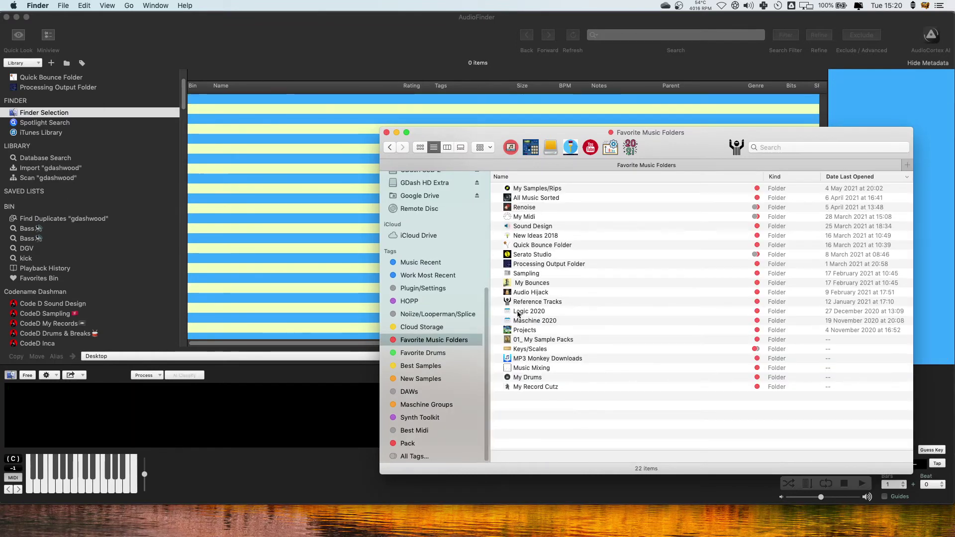
{"action": "left_click", "coordinate": [434, 353]}
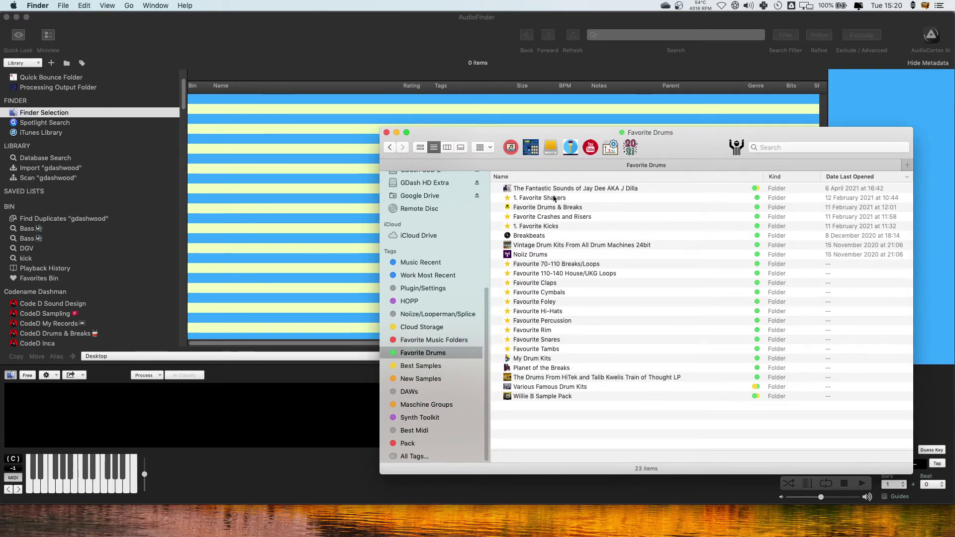
Step: Select the Favorite Crashes and Risers folder and use it as AudioFinder's sample source
{"action": "left_click", "coordinate": [553, 198]}
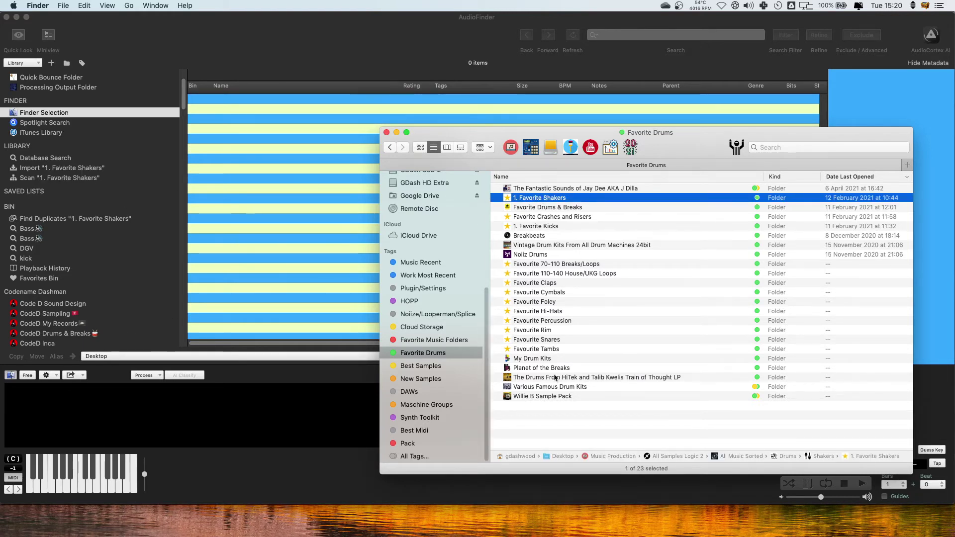
{"action": "left_click", "coordinate": [557, 217]}
{"action": "left_click", "coordinate": [85, 179]}
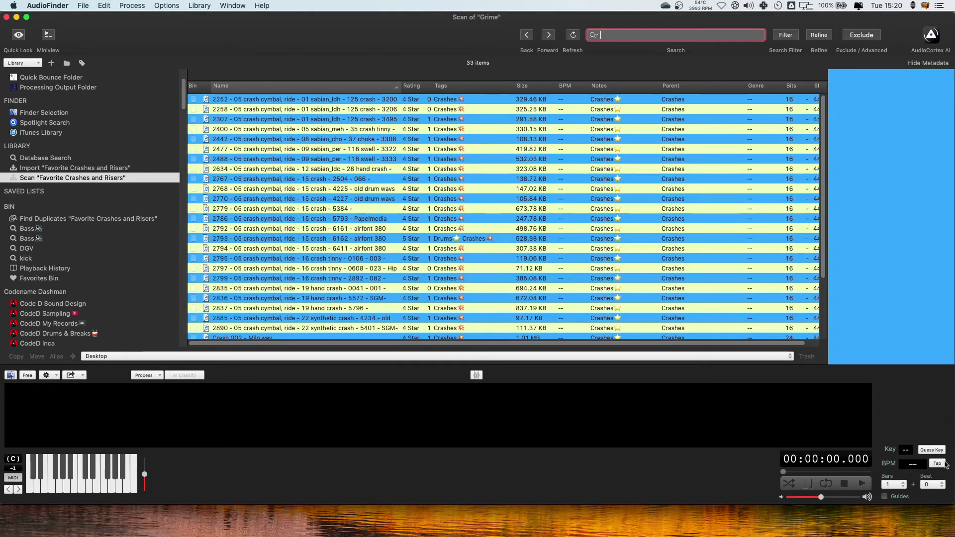
{"action": "key", "text": "super+Tab"}
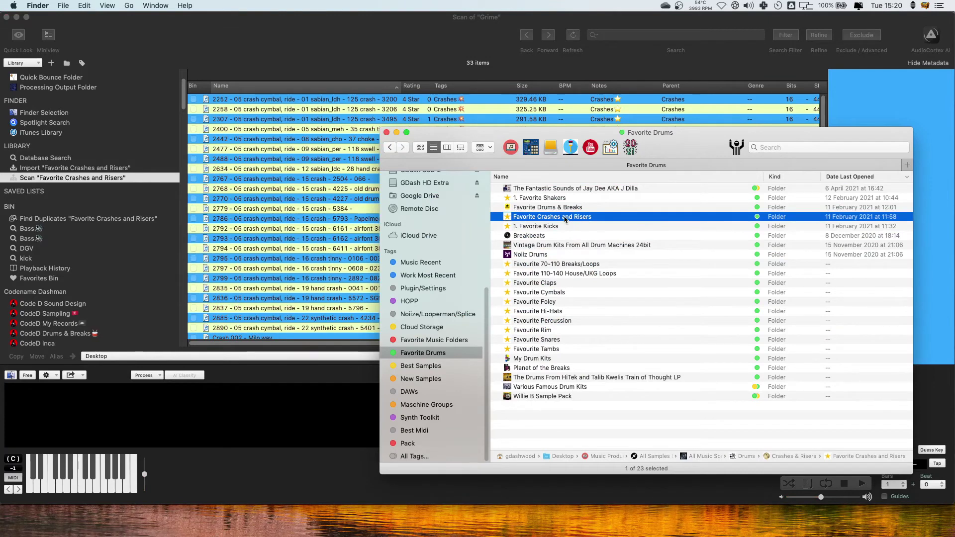
{"action": "left_click", "coordinate": [45, 112]}
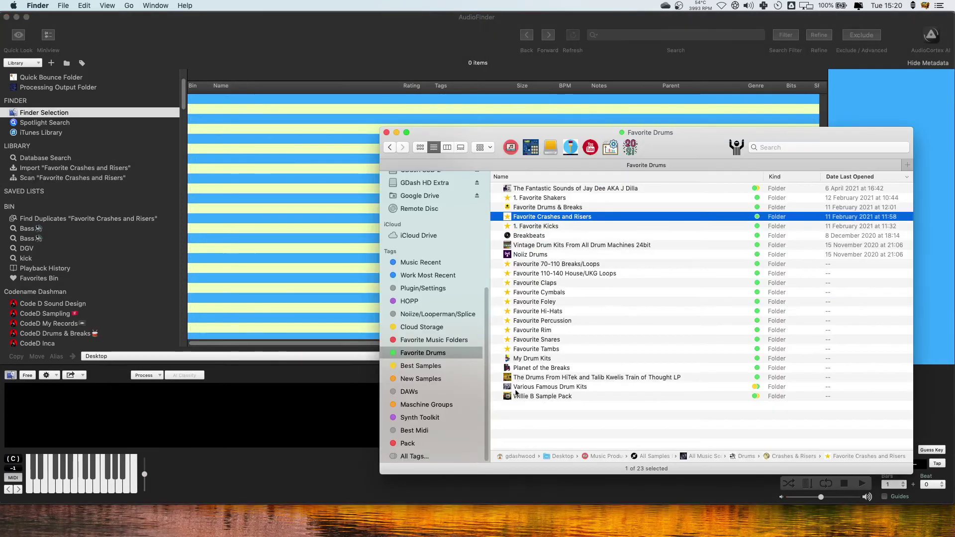
Step: Open Favorite Crashes and Risers, then its Crashes subfolder
{"action": "double_click", "coordinate": [553, 218]}
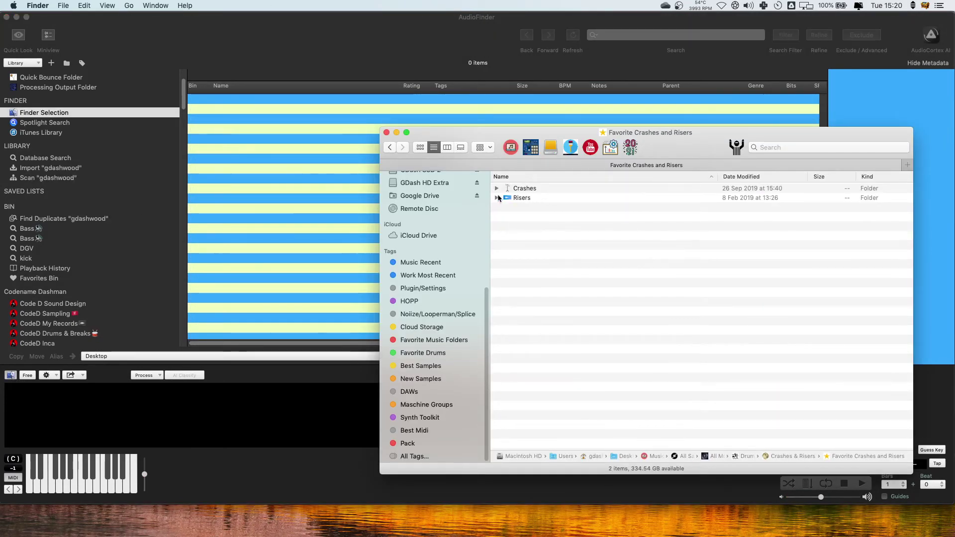
{"action": "left_click", "coordinate": [527, 189]}
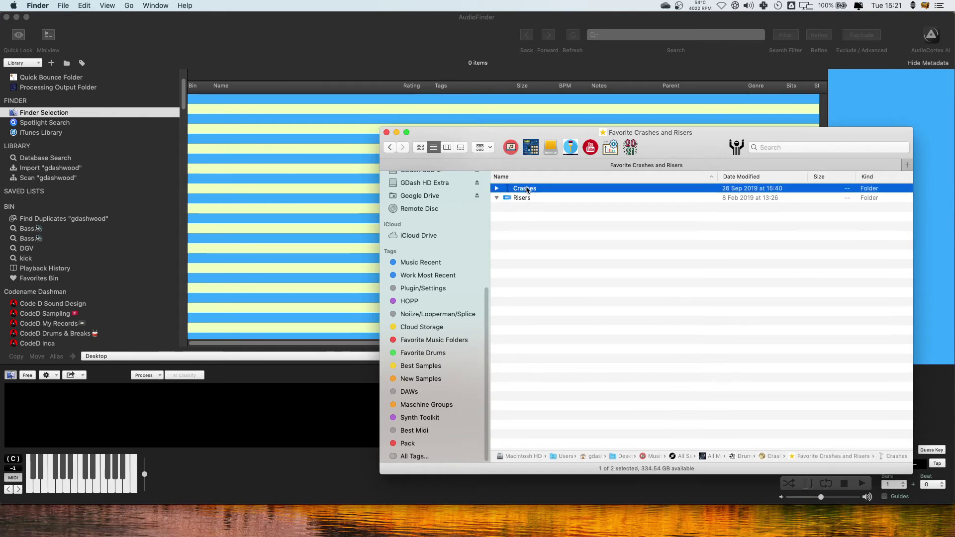
{"action": "double_click", "coordinate": [566, 192]}
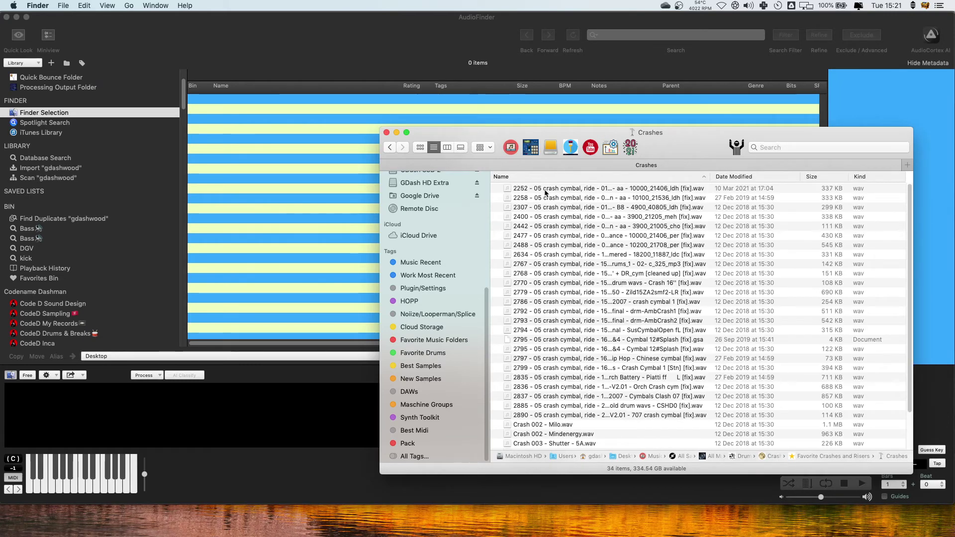
Step: Audition crash samples 2258, 2307 and 2442, then move the Crashes window up and left
{"action": "key", "text": "Down"}
{"action": "left_click", "coordinate": [568, 198]}
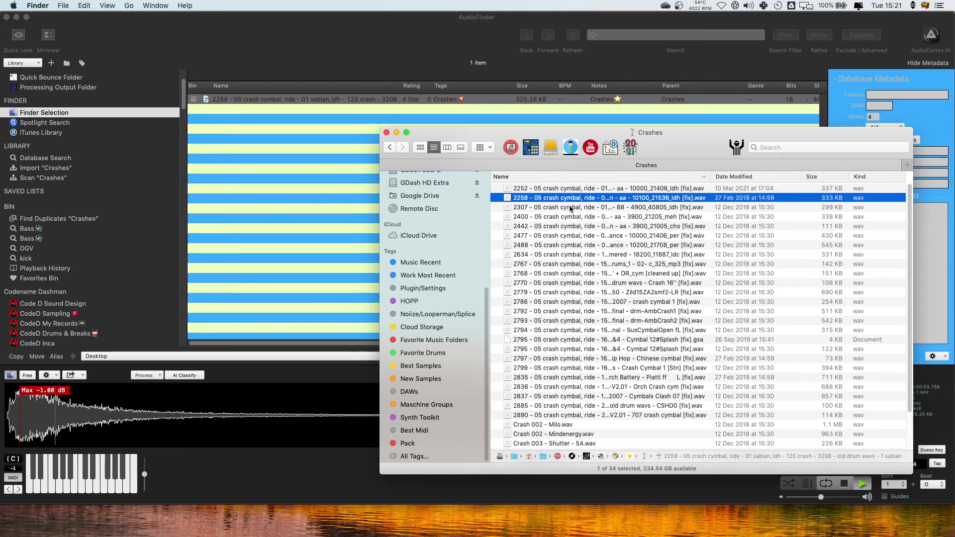
{"action": "left_click", "coordinate": [572, 207]}
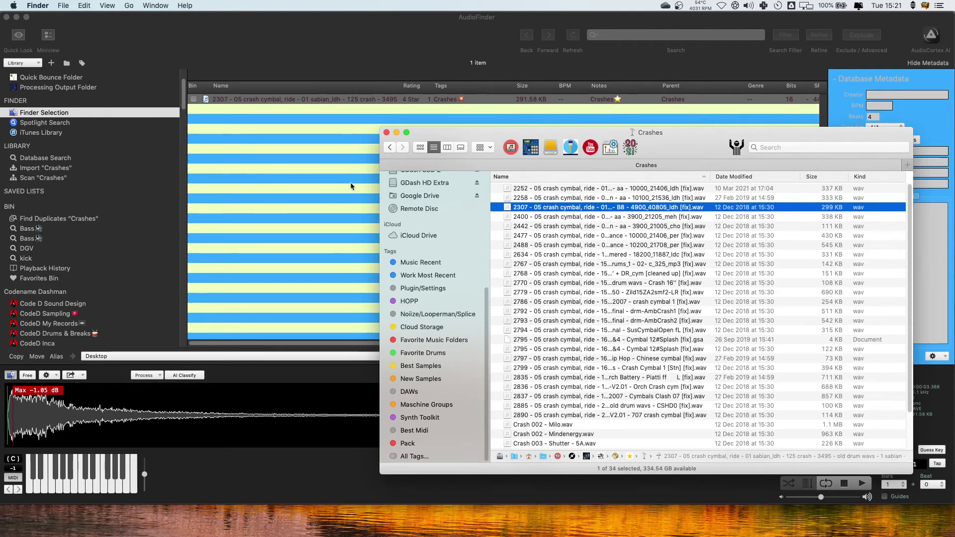
{"action": "left_click", "coordinate": [650, 228]}
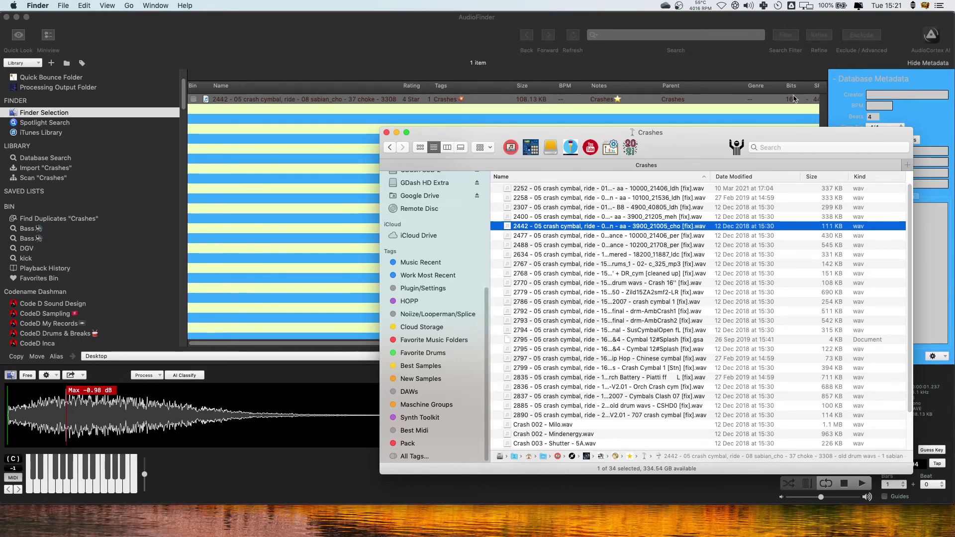
{"action": "left_click_drag", "start_coordinate": [675, 137], "coordinate": [483, 94]}
Step: Launch AudioCortex and add the 13 crash files, 2835 through Machine Crash.wav, for analysis
{"action": "left_click", "coordinate": [857, 72]}
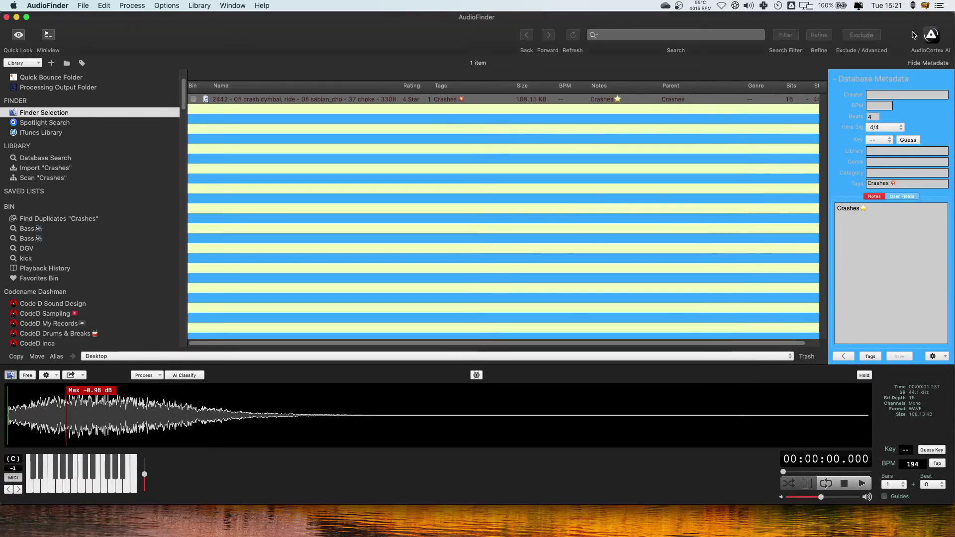
{"action": "left_click", "coordinate": [931, 36]}
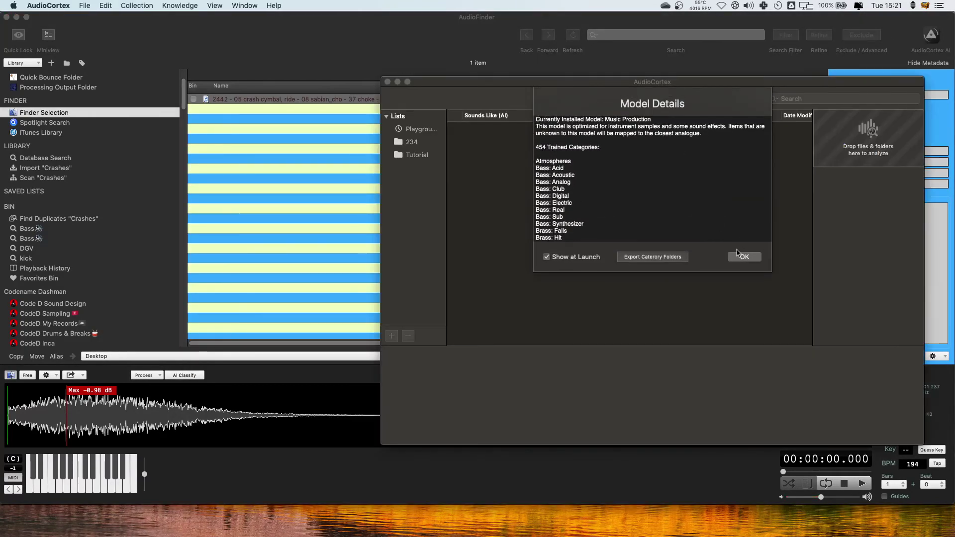
{"action": "left_click", "coordinate": [743, 256]}
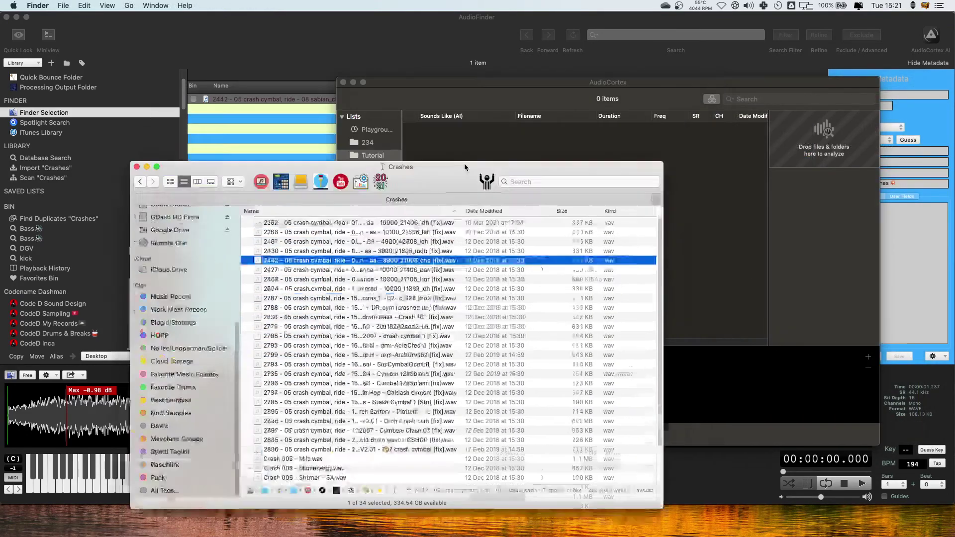
{"action": "left_click_drag", "start_coordinate": [464, 163], "coordinate": [553, 109]}
{"action": "scroll", "coordinate": [458, 246], "scroll_direction": "down", "scroll_amount": 5}
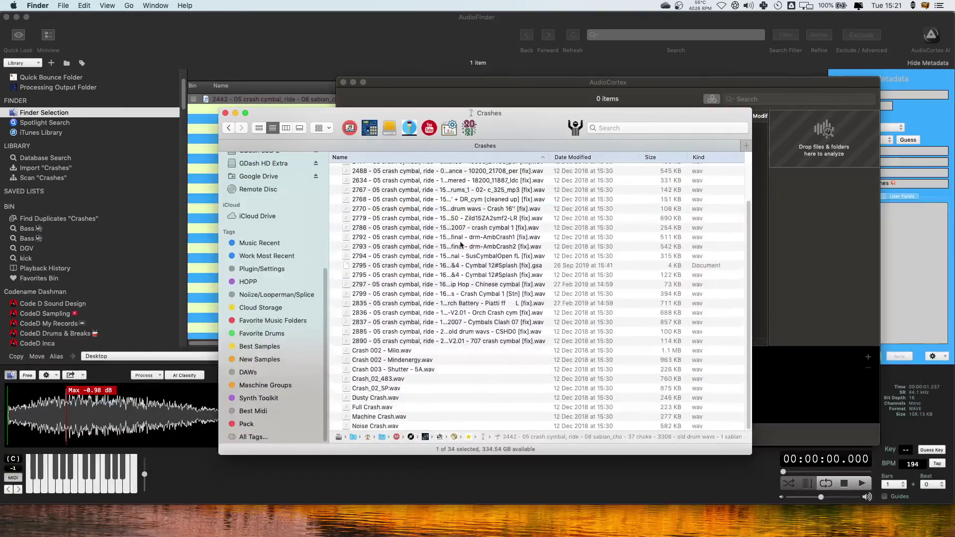
{"action": "left_click", "coordinate": [450, 303]}
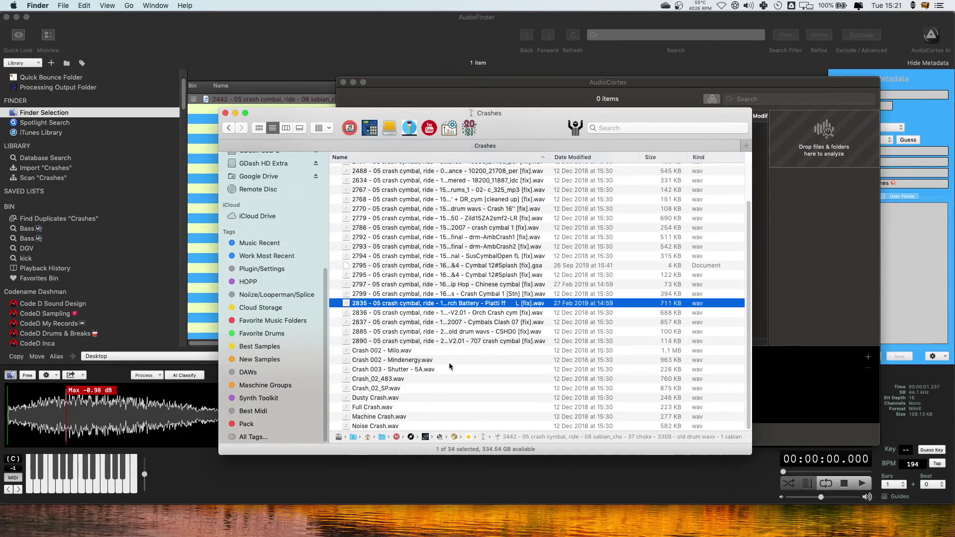
{"action": "left_click", "coordinate": [408, 416], "text": "shift"}
{"action": "left_click_drag", "start_coordinate": [407, 416], "coordinate": [791, 108]}
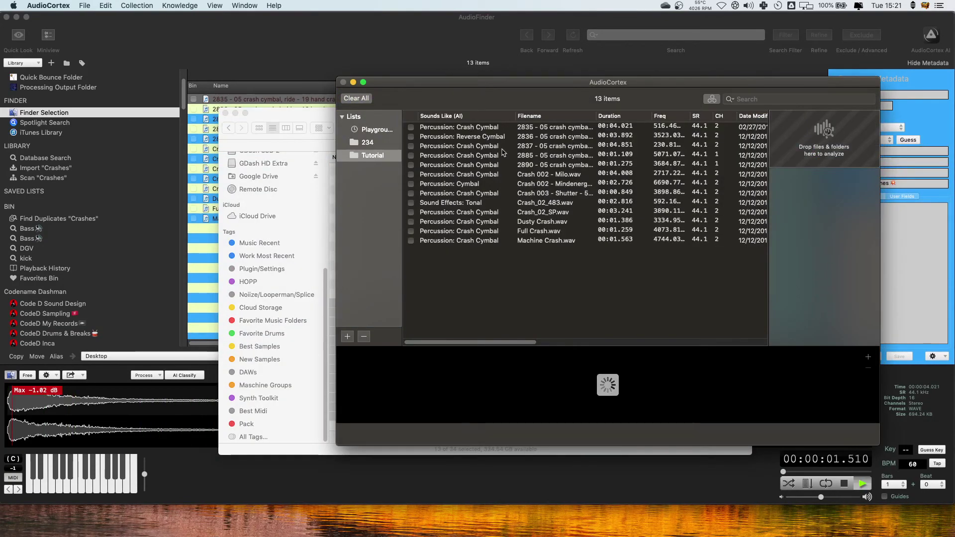
Step: Sort results by AI classification and save all 13 classifications as Finder tags
{"action": "left_click", "coordinate": [448, 117]}
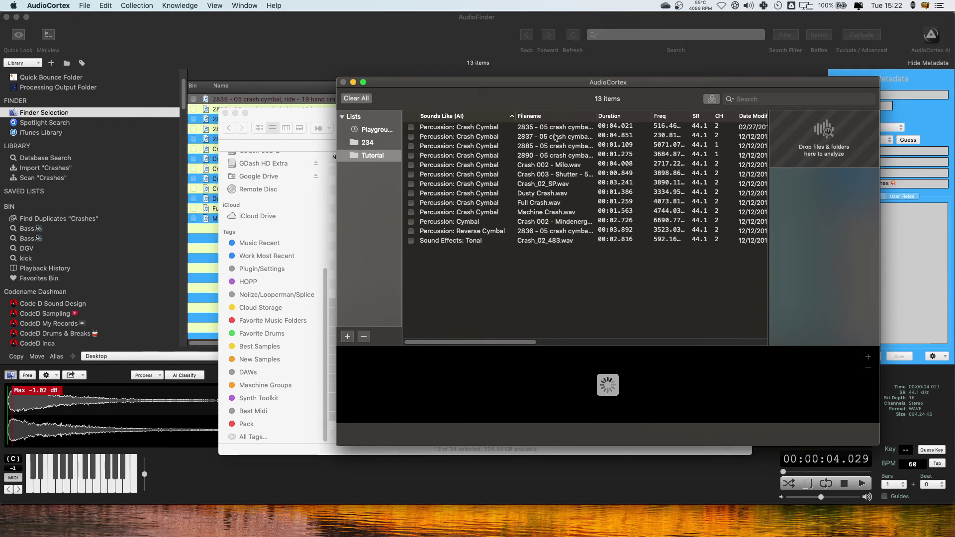
{"action": "left_click", "coordinate": [481, 232]}
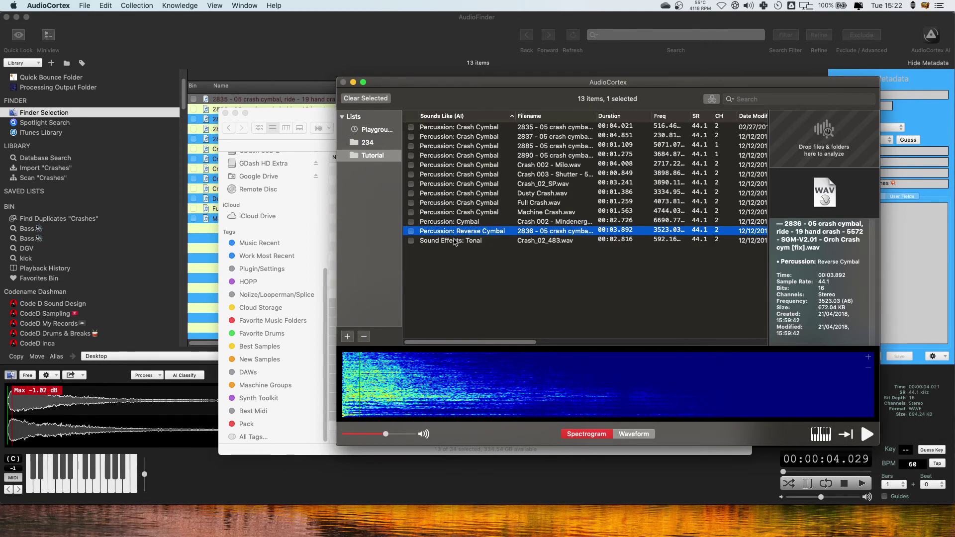
{"action": "left_click", "coordinate": [456, 241]}
{"action": "key", "text": "super+a"}
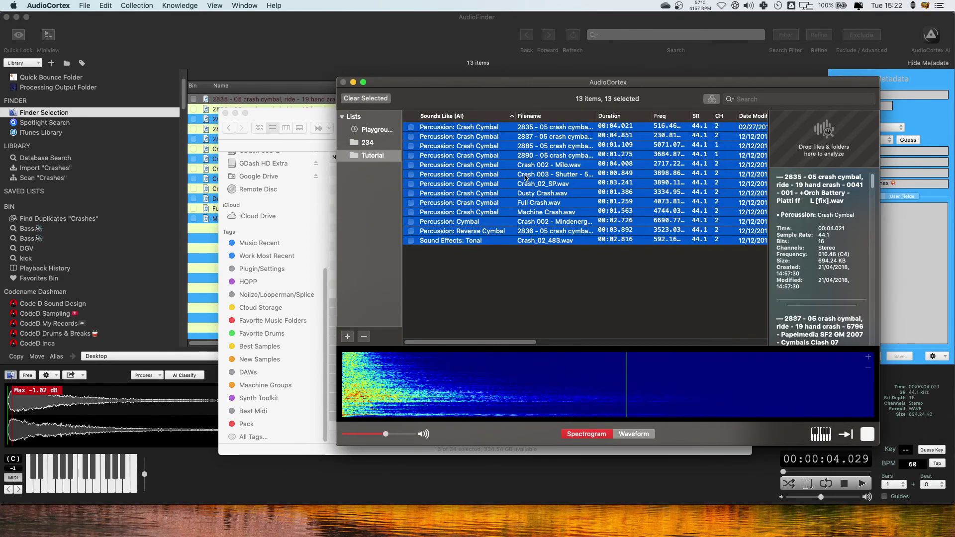
{"action": "right_click", "coordinate": [476, 170]}
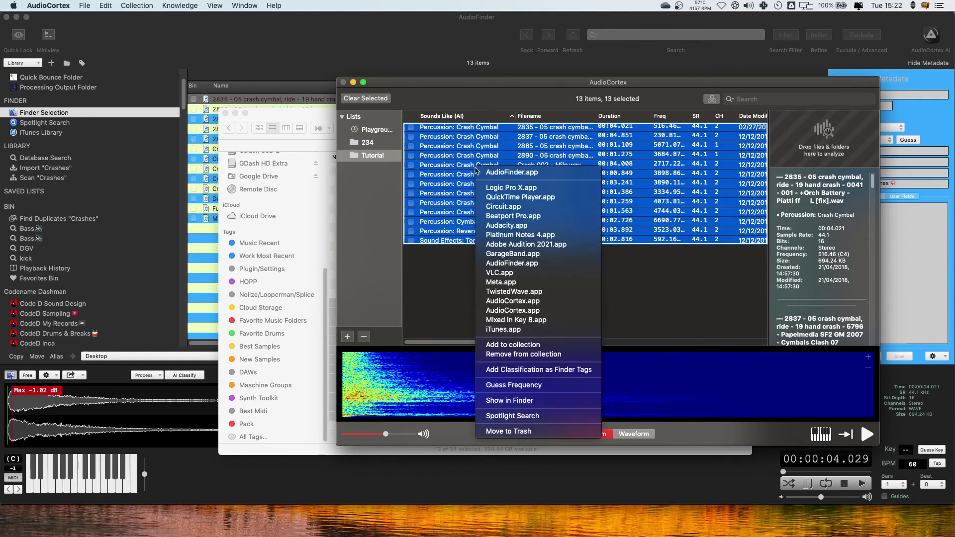
{"action": "left_click", "coordinate": [554, 371]}
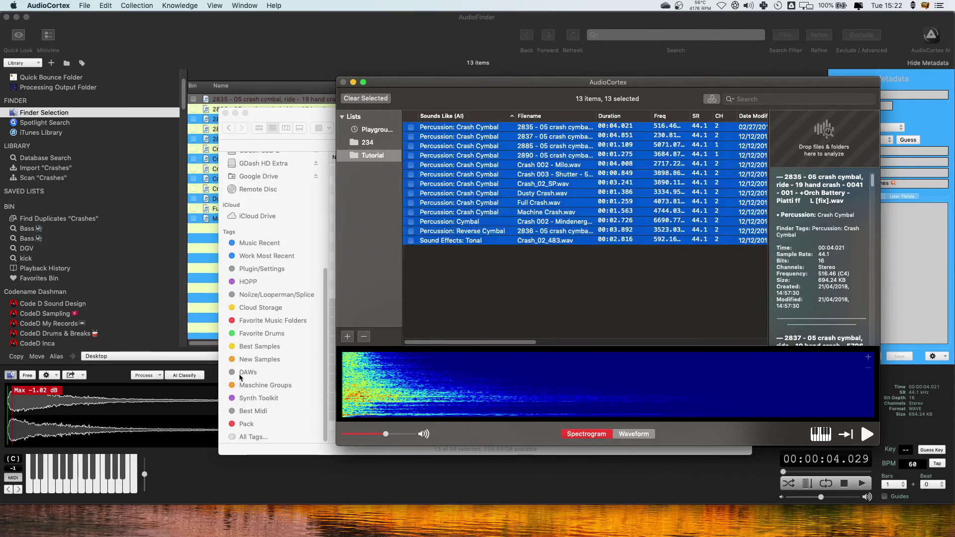
{"action": "key", "text": "super+Tab"}
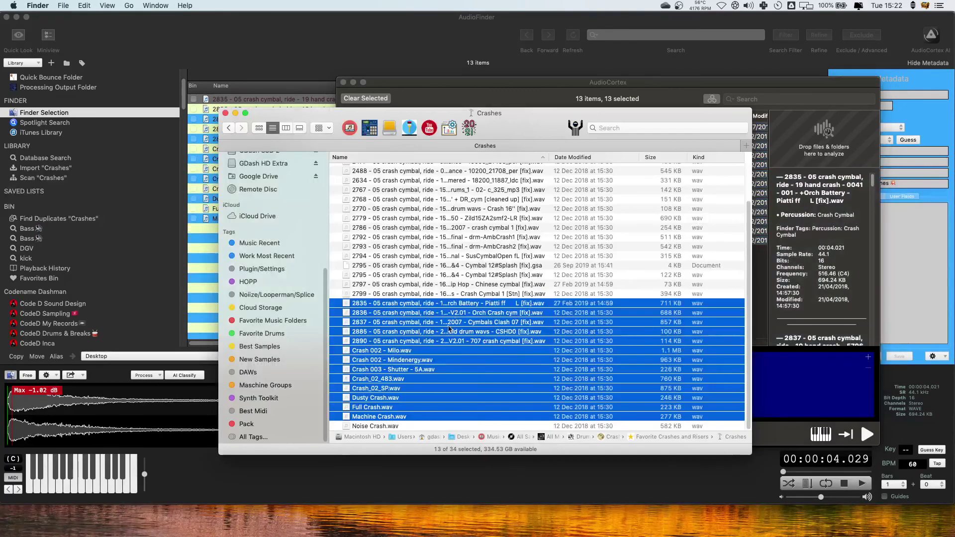
Step: Browse the Percussion: Crash Cymbal, Cymbal and Reverse Cymbal tags under All Tags
{"action": "left_click", "coordinate": [254, 437]}
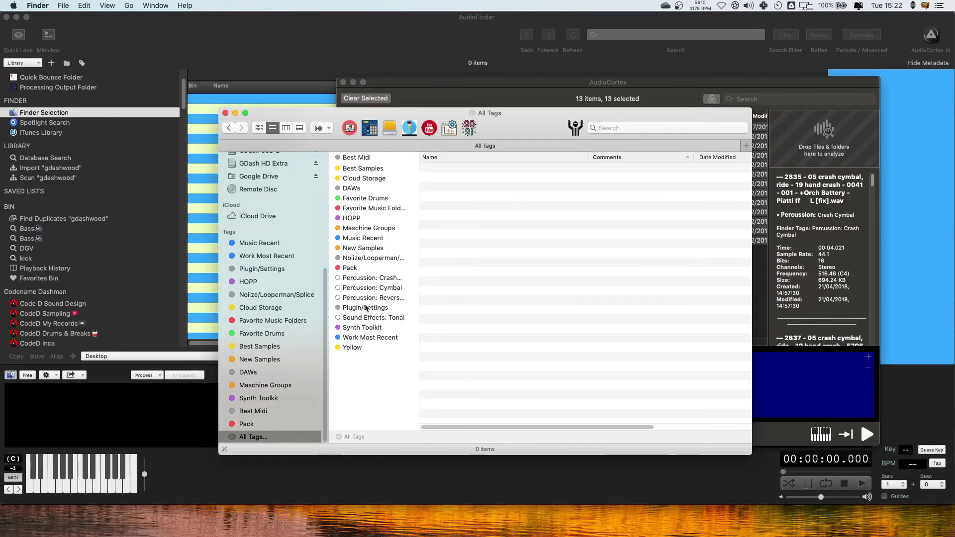
{"action": "left_click", "coordinate": [366, 280]}
{"action": "left_click", "coordinate": [367, 289]}
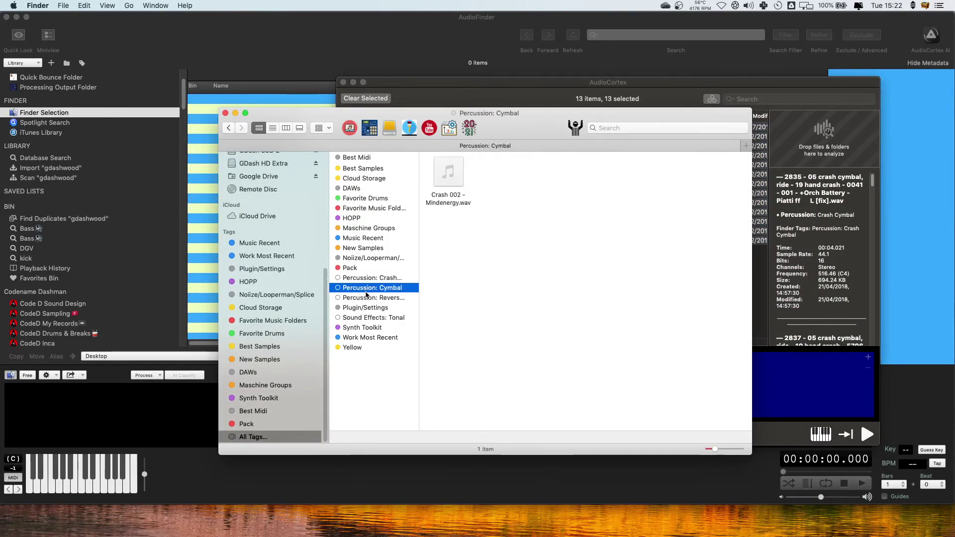
{"action": "left_click", "coordinate": [373, 297]}
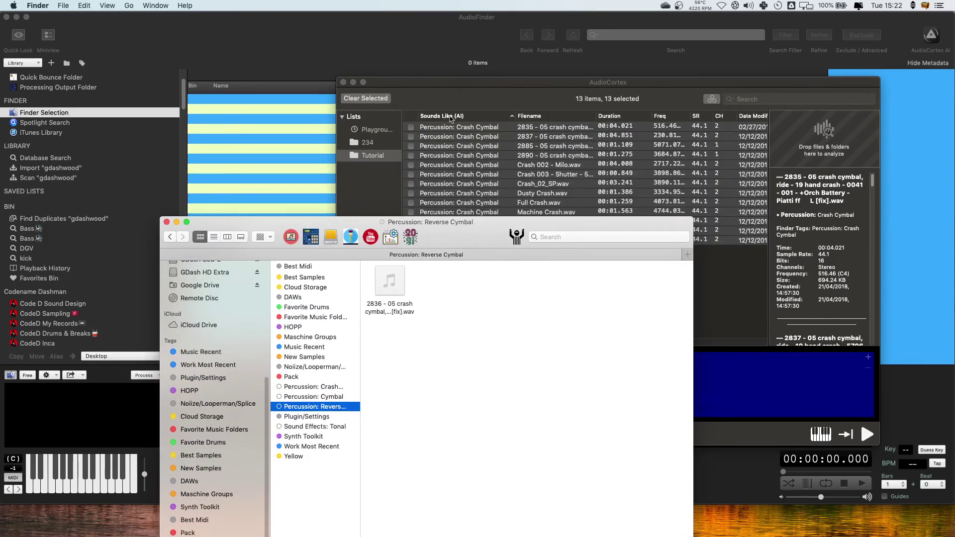
{"action": "left_click_drag", "start_coordinate": [461, 239], "coordinate": [486, 178]}
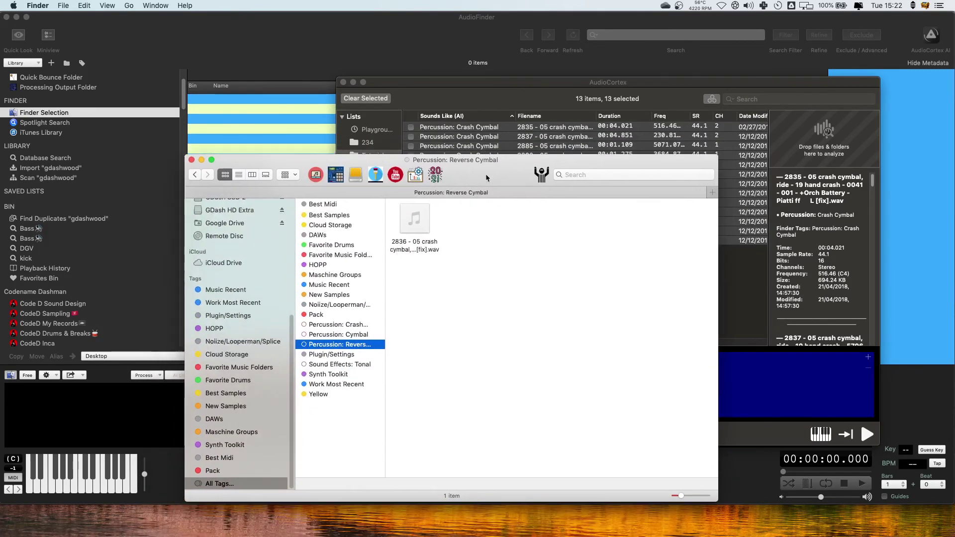
Step: View the ten Percussion: Crash Cymbal files and audition samples 2835, 2885 and 2890
{"action": "left_click", "coordinate": [338, 325]}
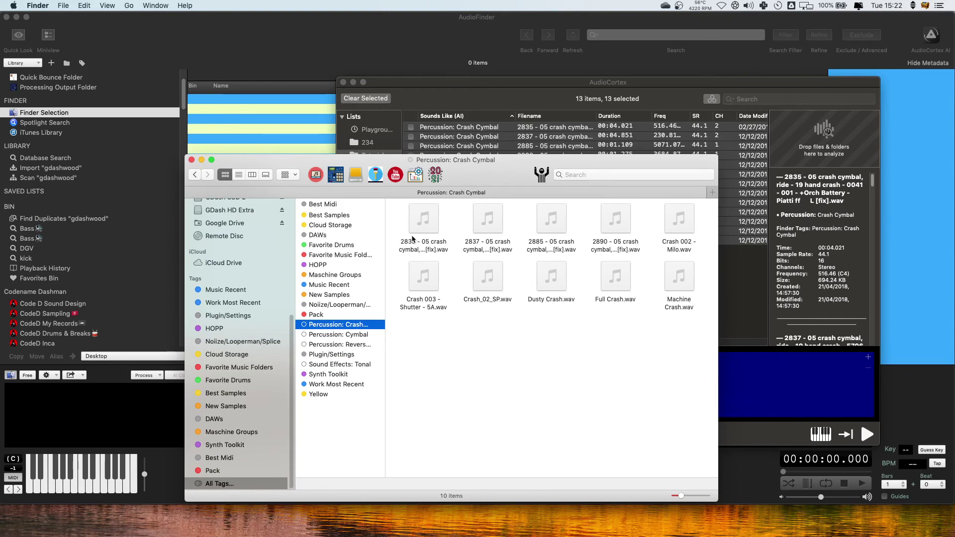
{"action": "left_click", "coordinate": [428, 245]}
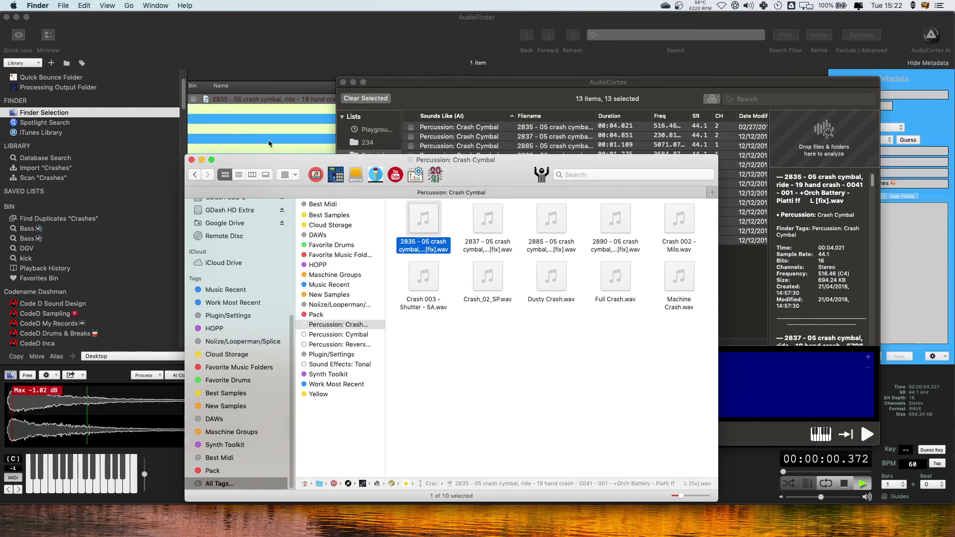
{"action": "key", "text": "Right"}
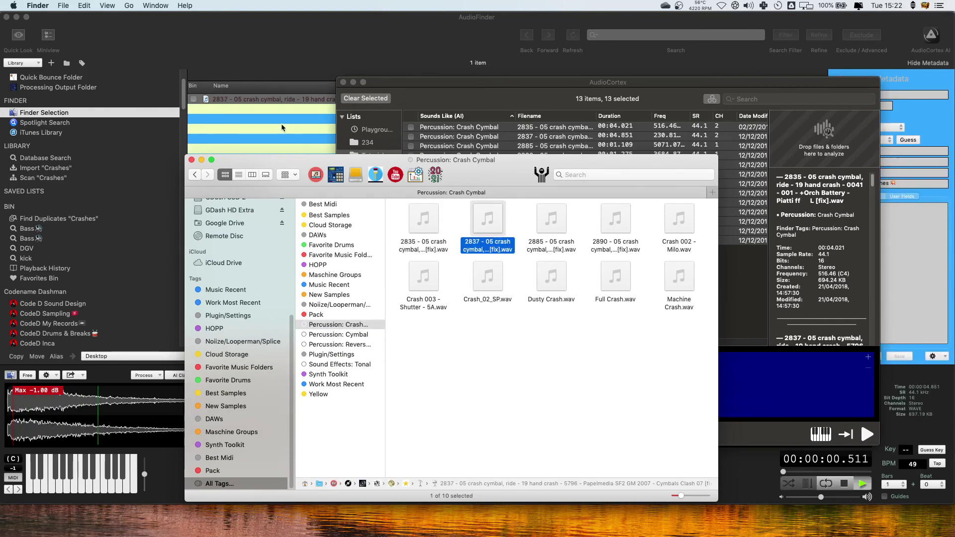
{"action": "key", "text": "Right"}
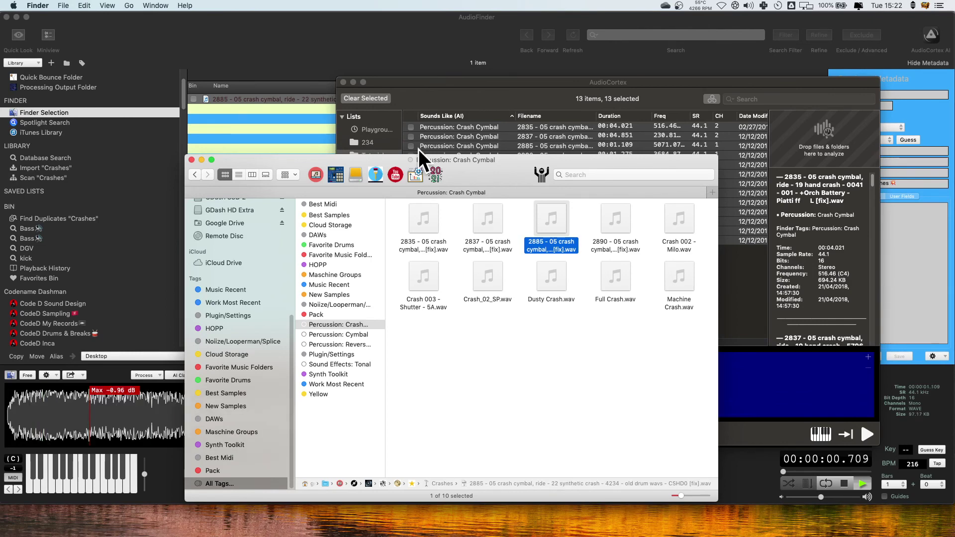
{"action": "left_click", "coordinate": [617, 222]}
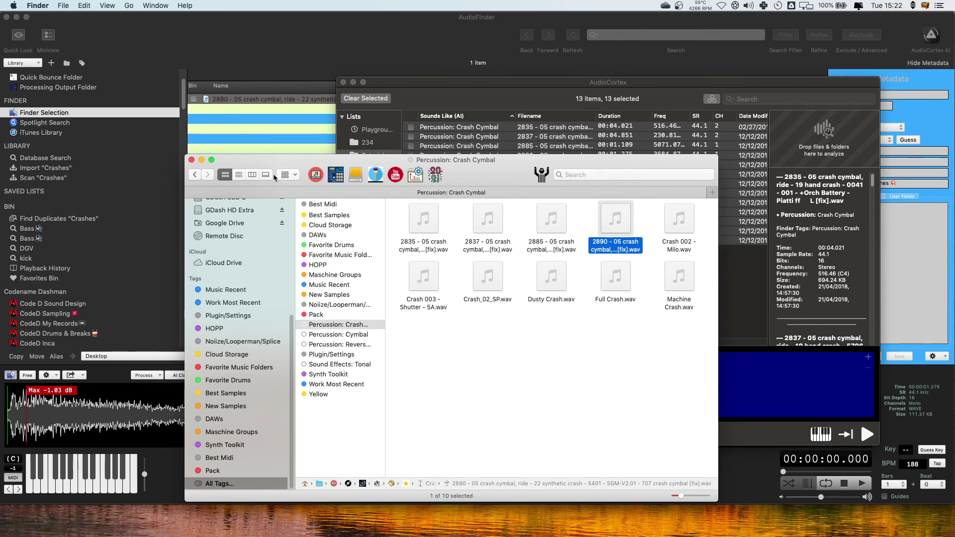
{"action": "left_click", "coordinate": [489, 102]}
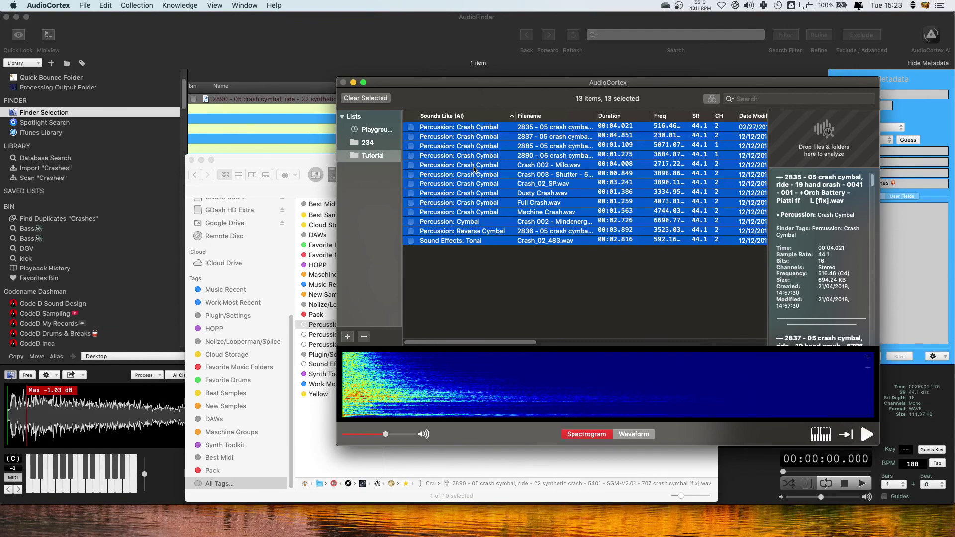
{"action": "left_click", "coordinate": [336, 325]}
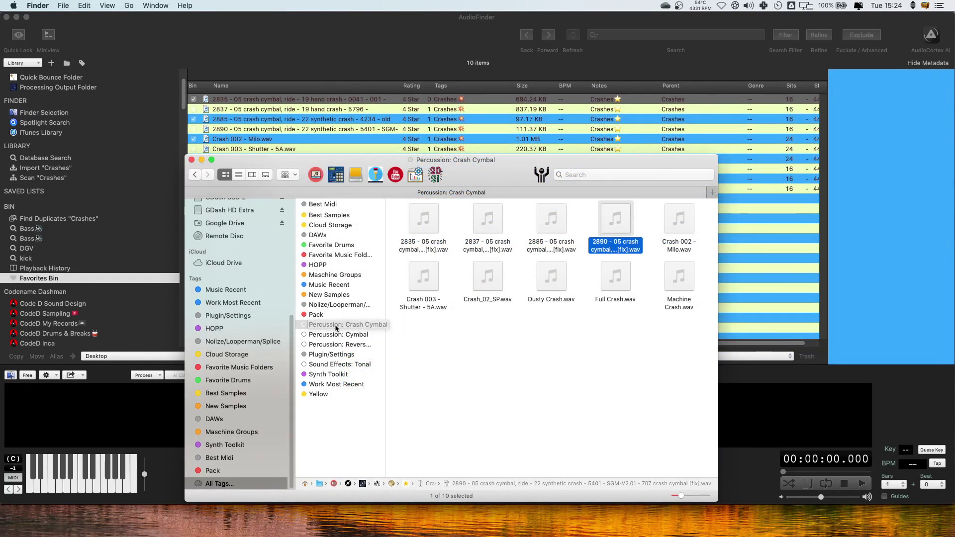